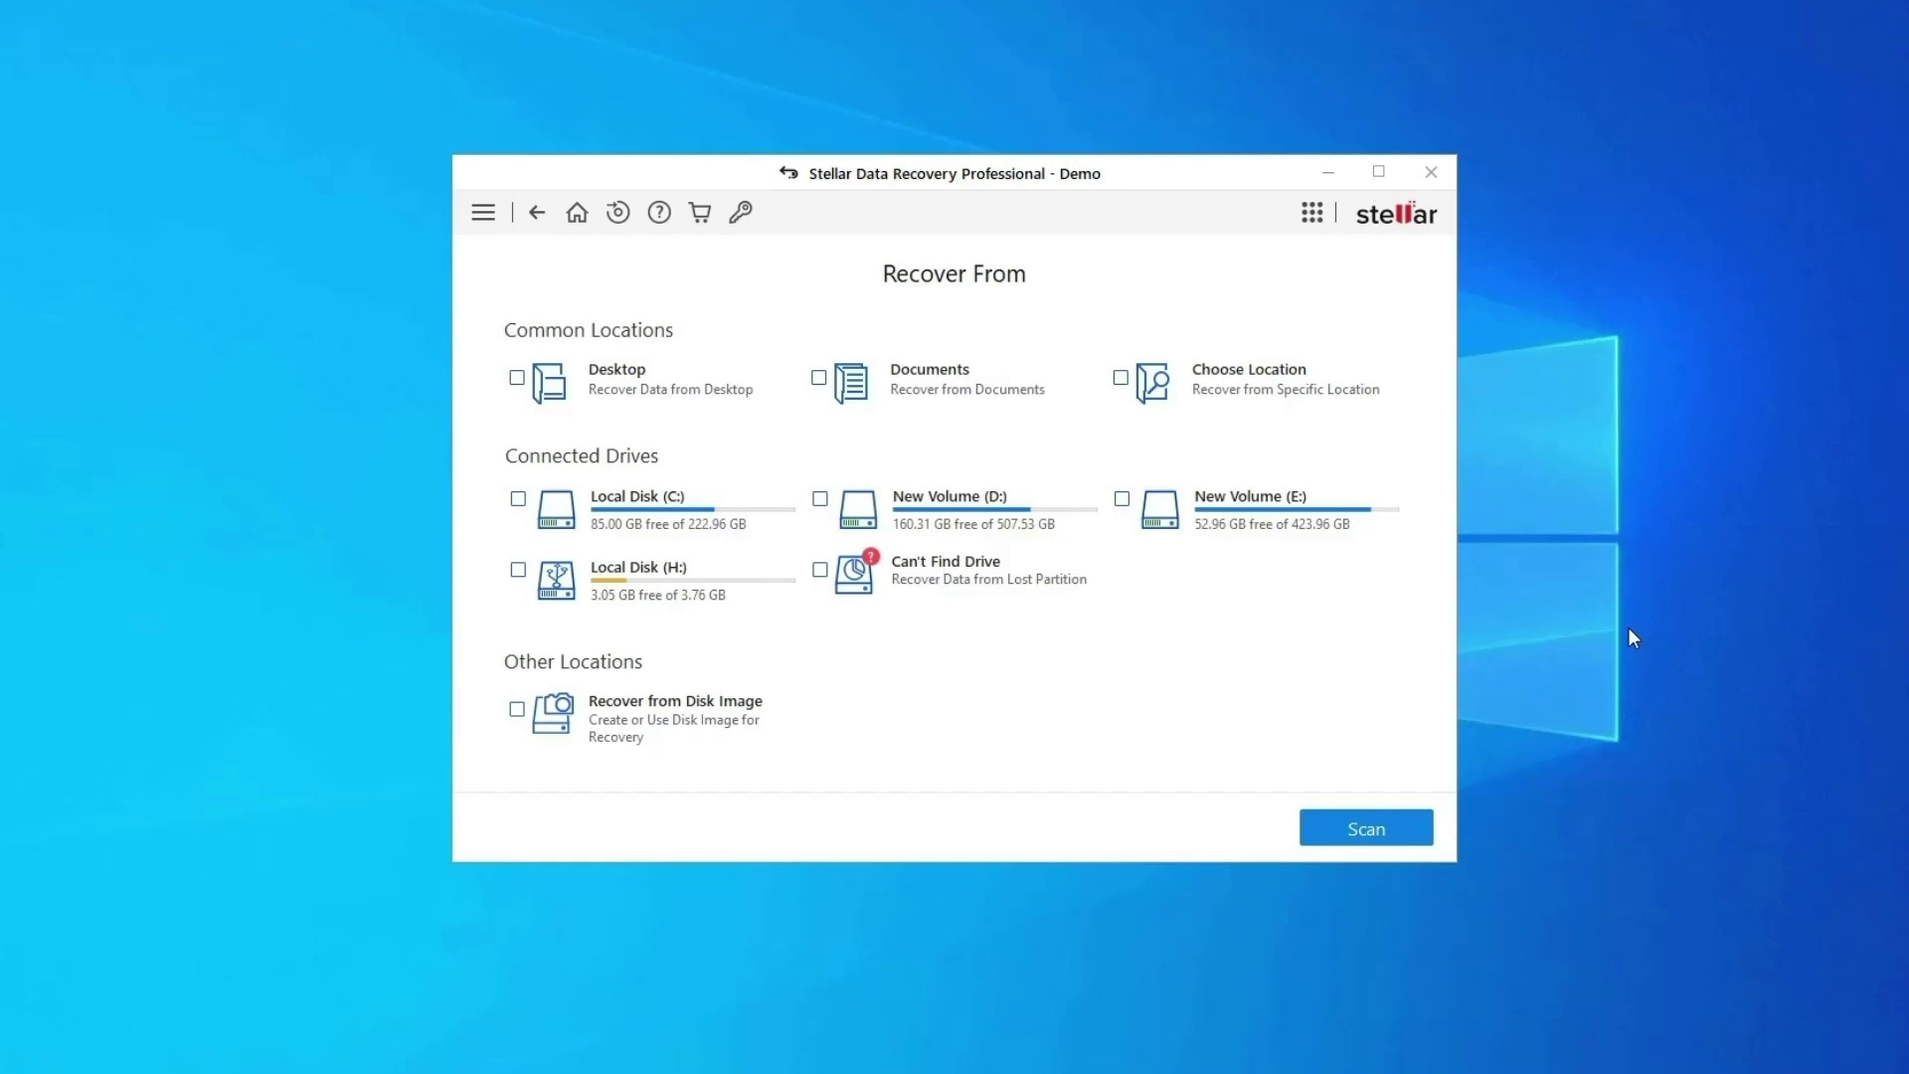
Scan Local Disk (H:) and keep the large zip file marked for recovery
left_click(690, 595)
mouse_move(683, 592)
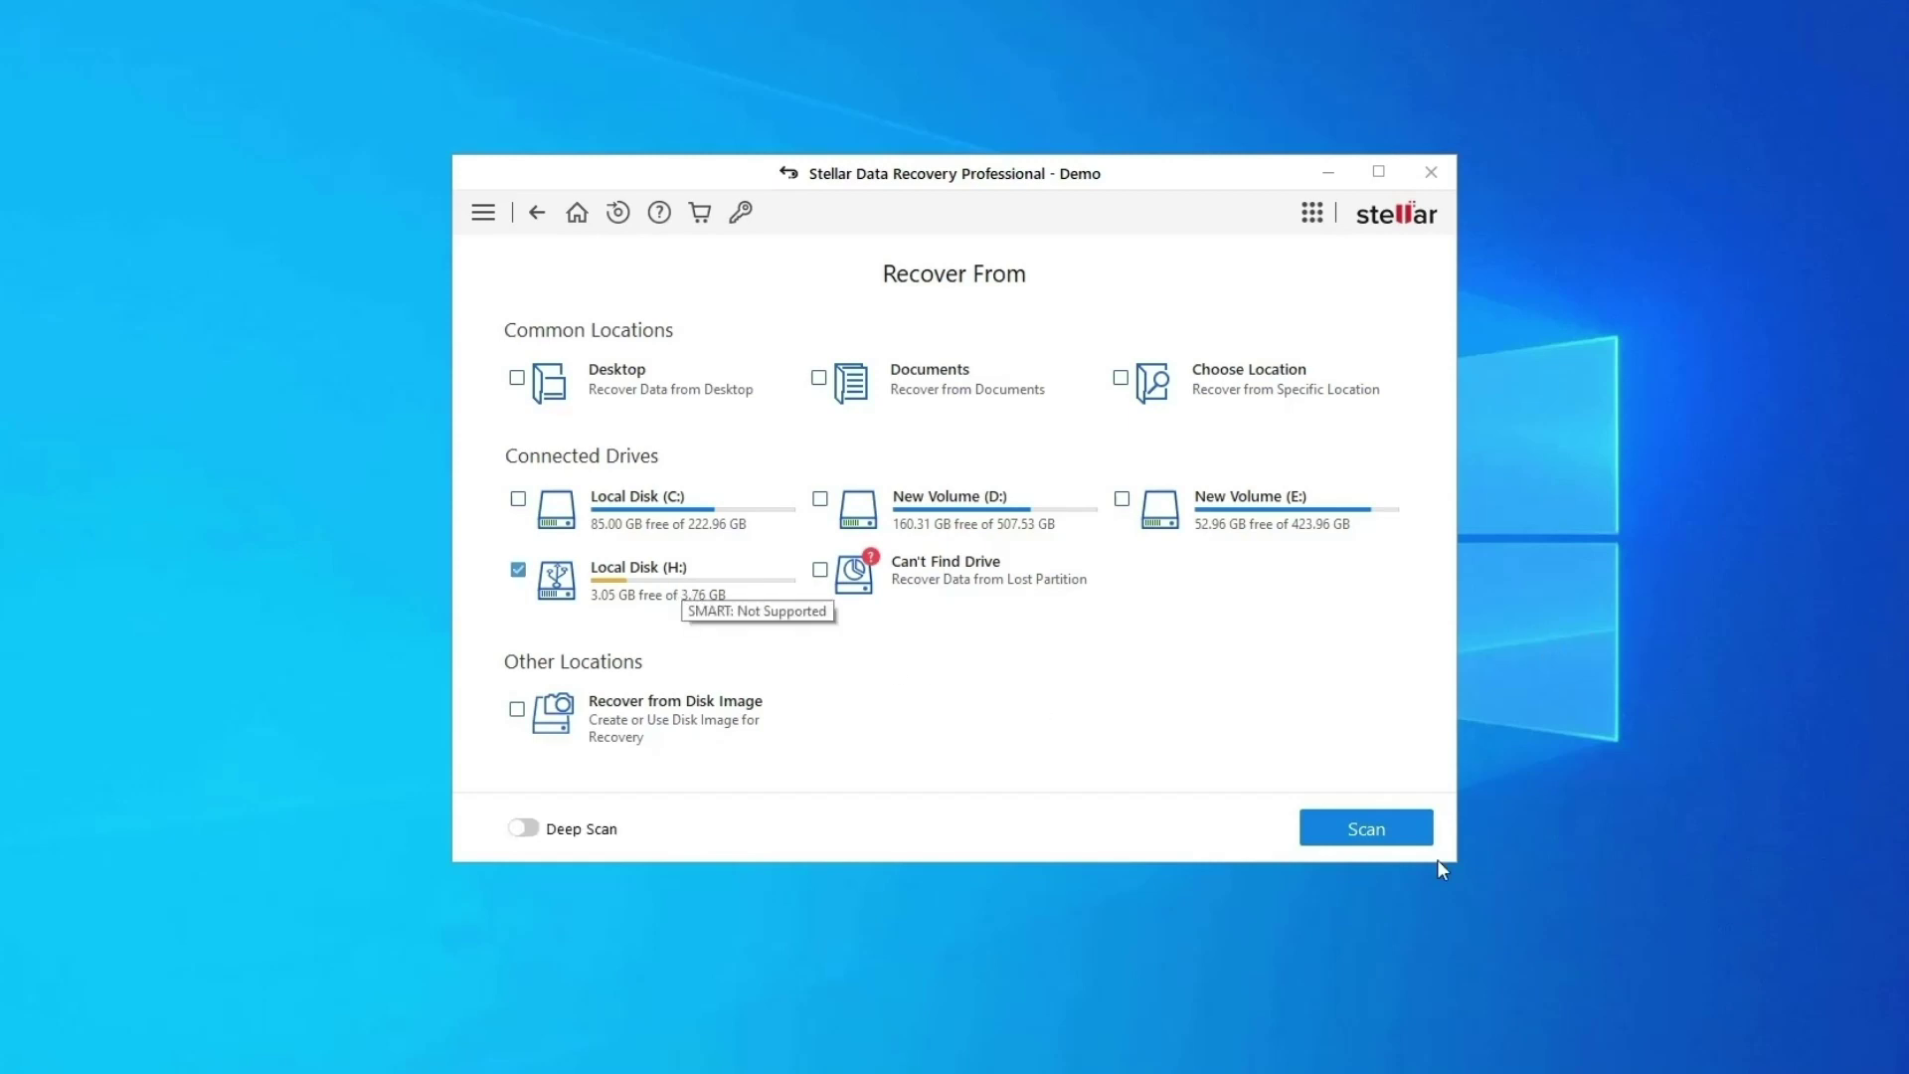
left_click(1373, 830)
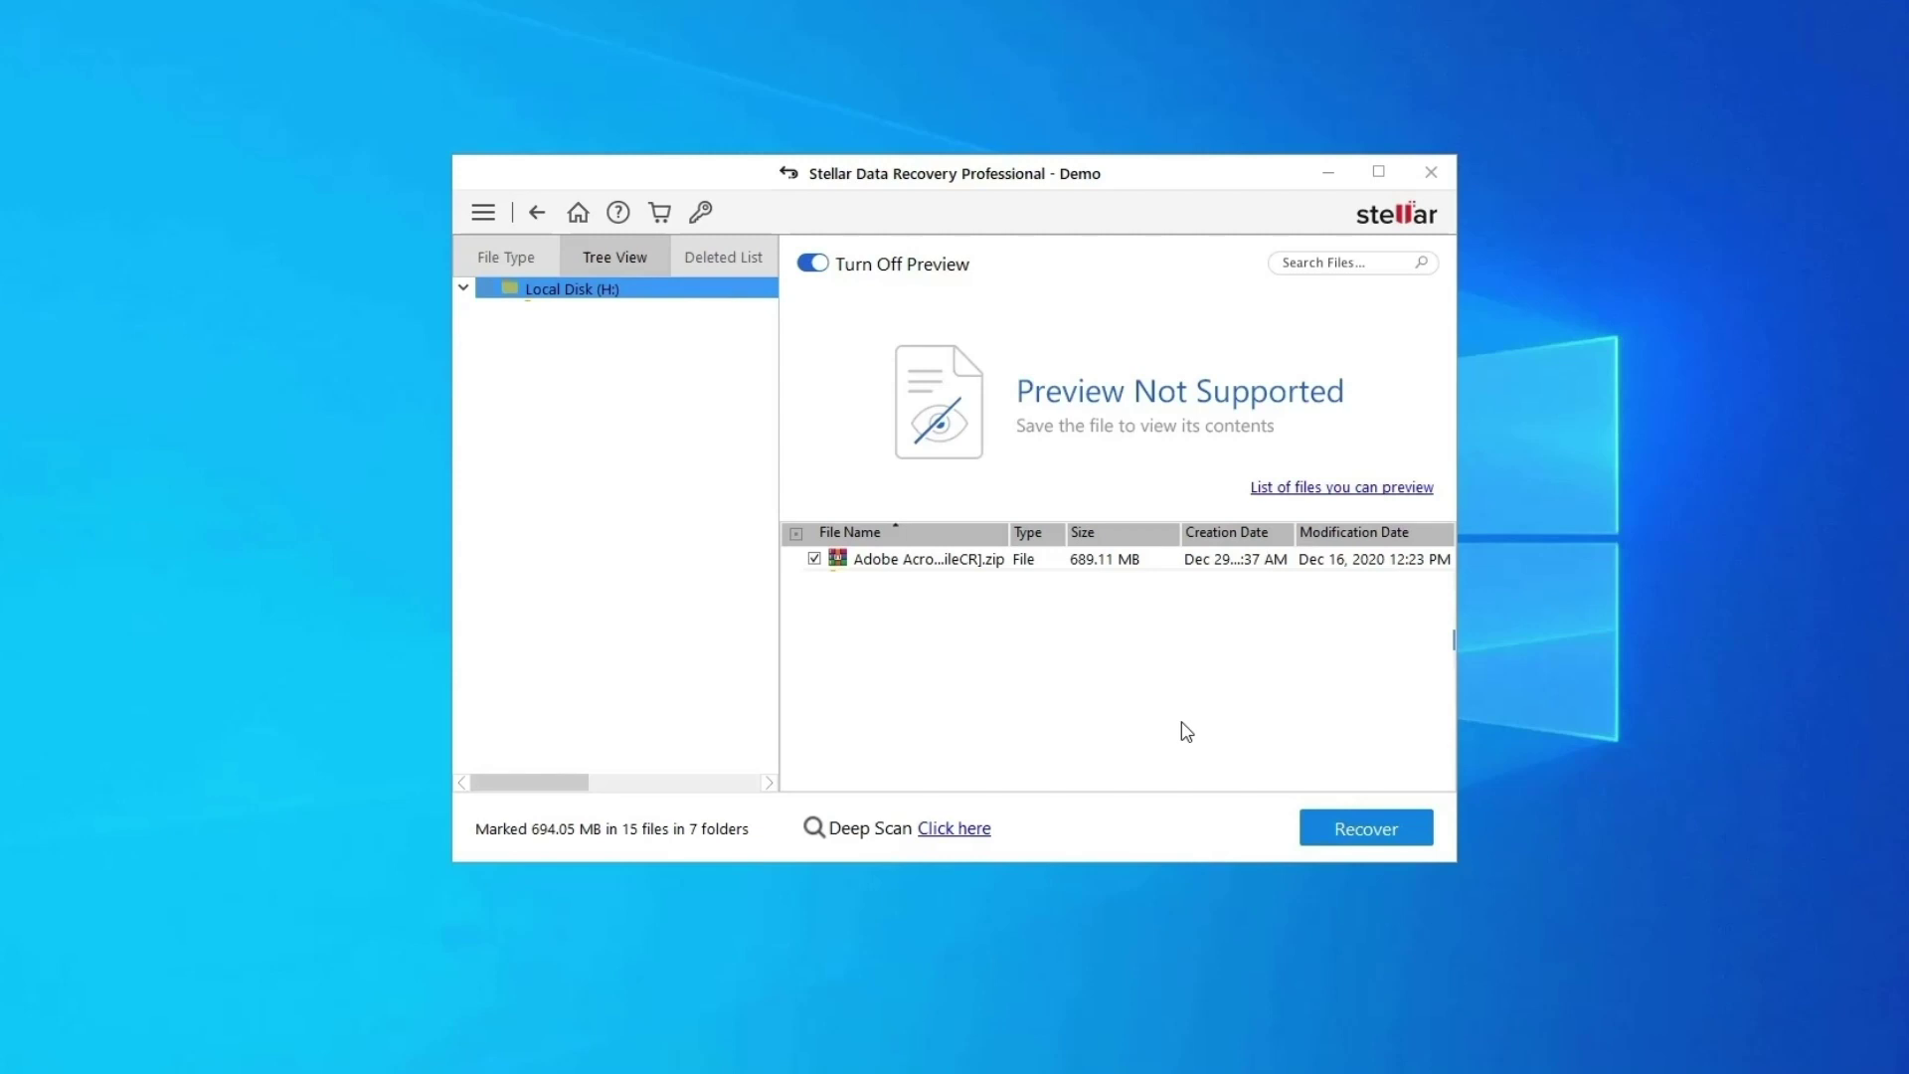
left_click(816, 560)
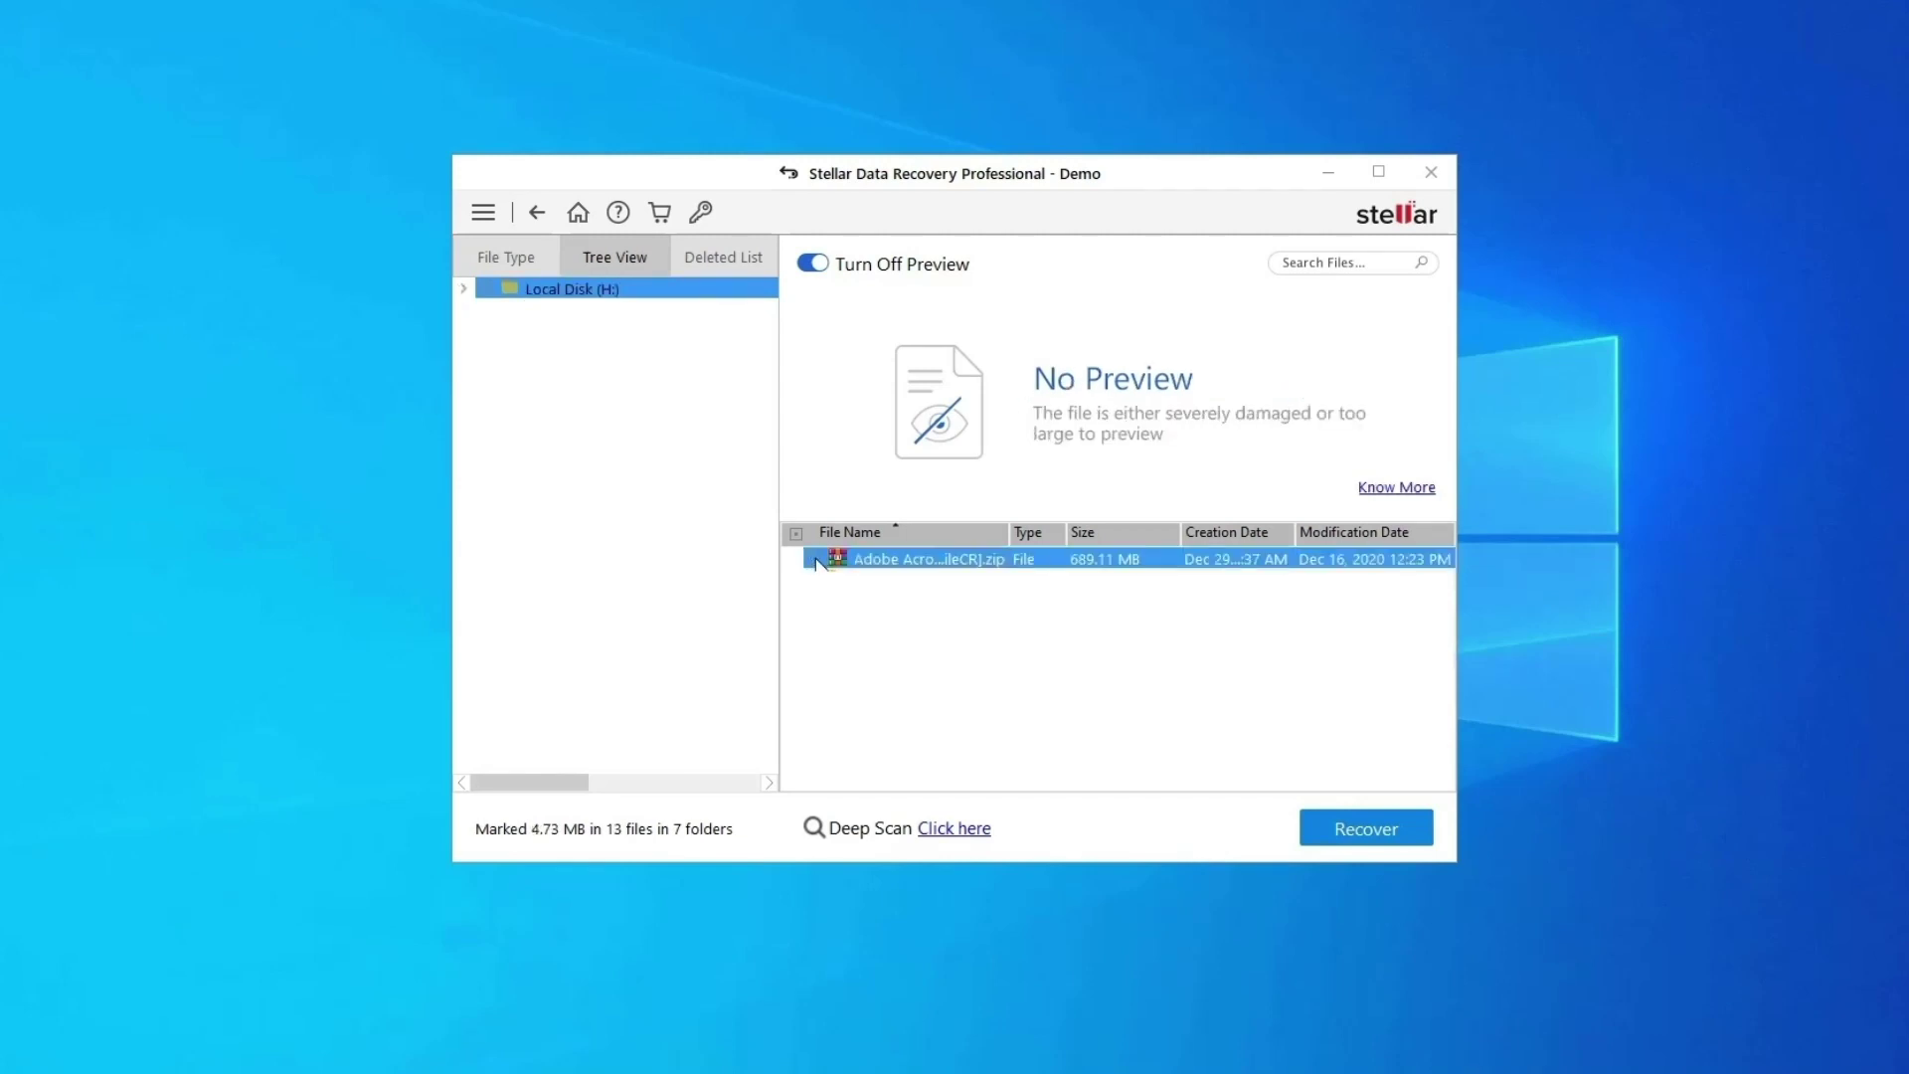
left_click(814, 559)
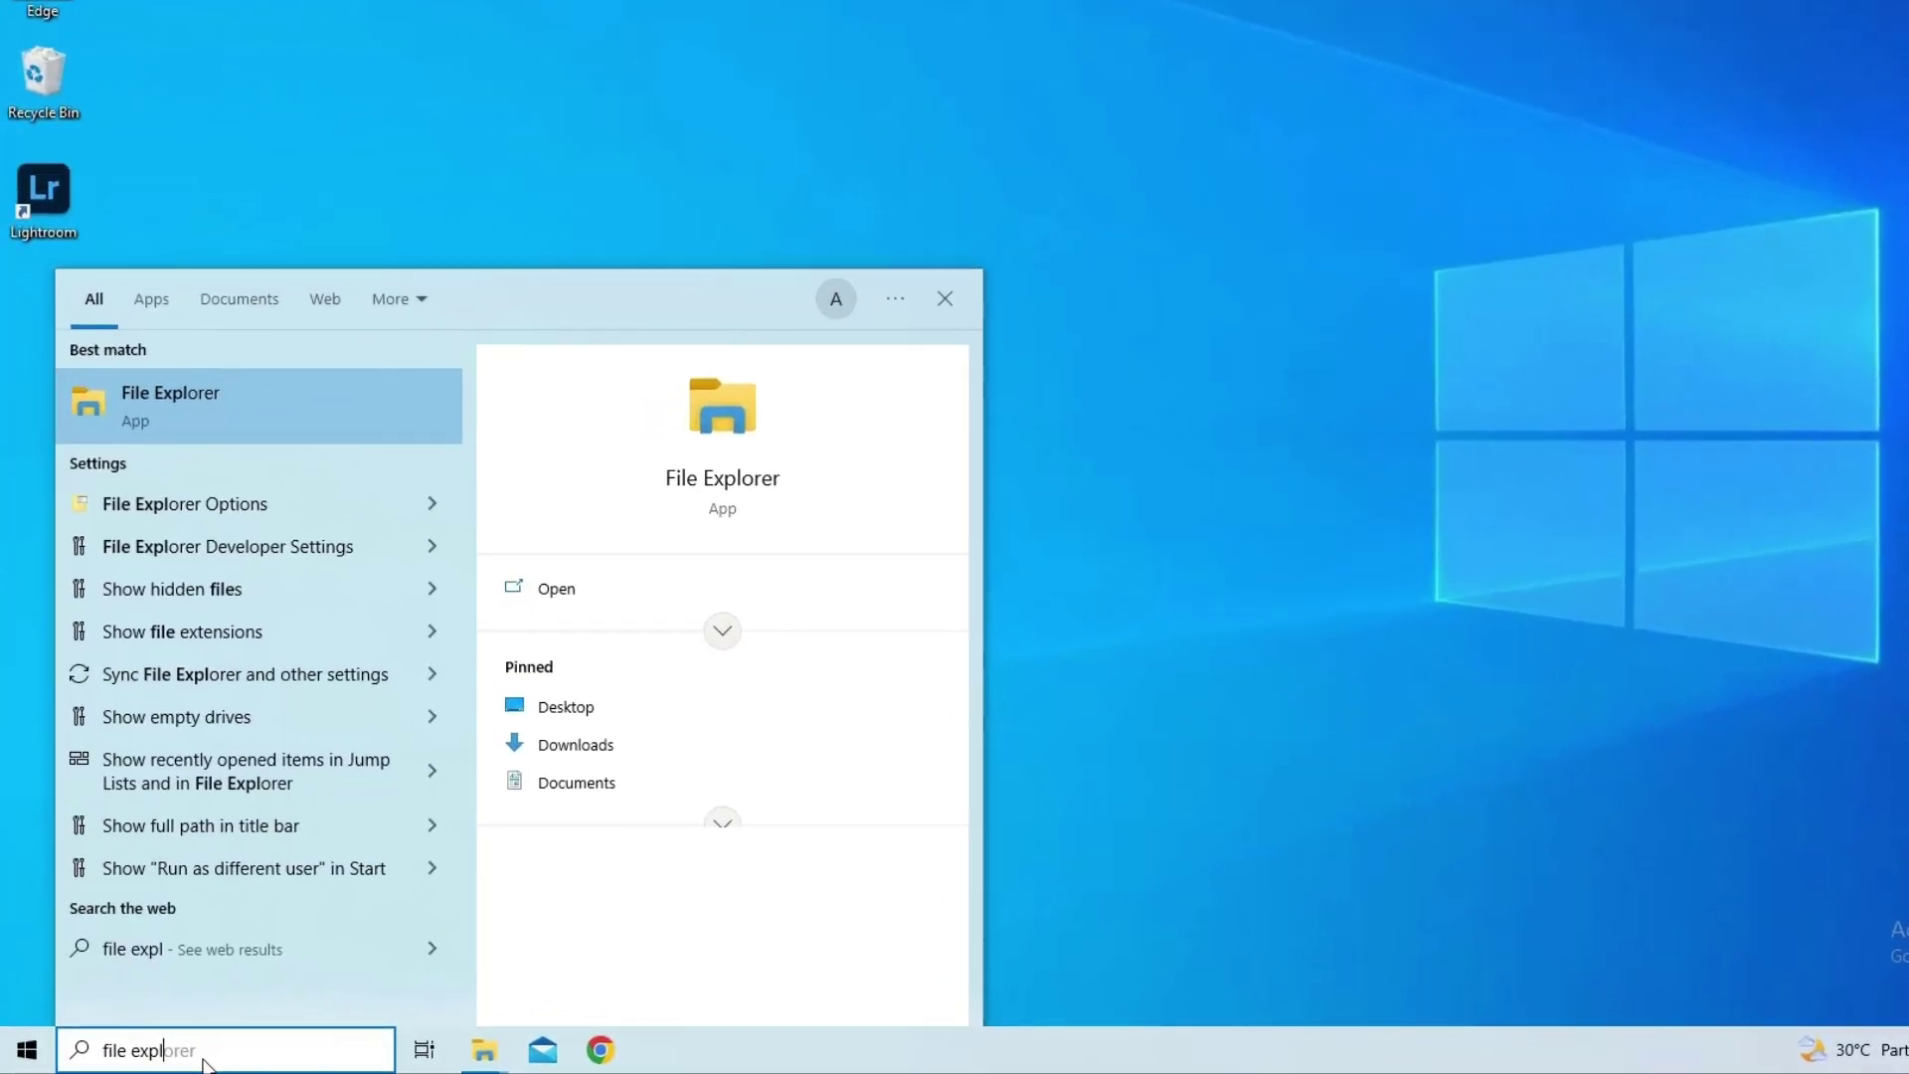
type("orer")
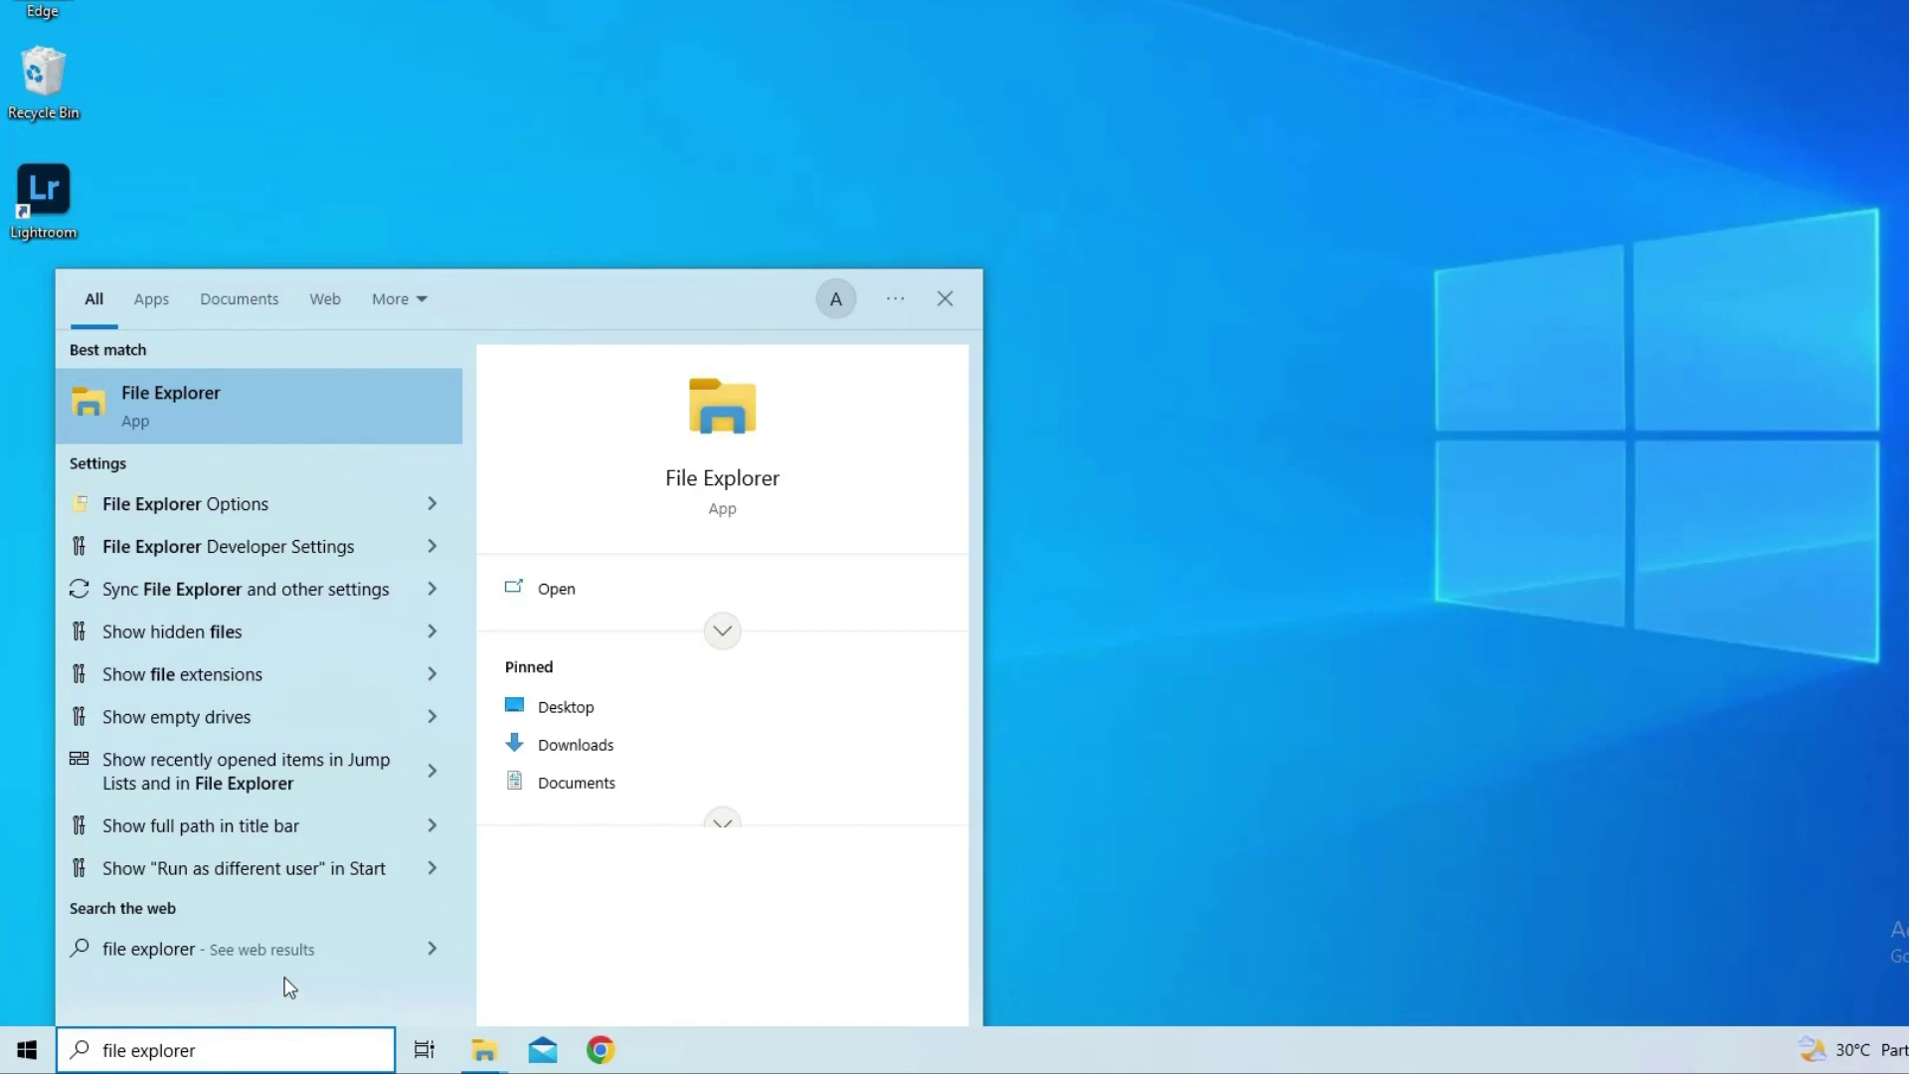
Turn on Hidden items in File Explorer's View options
left_click(142, 413)
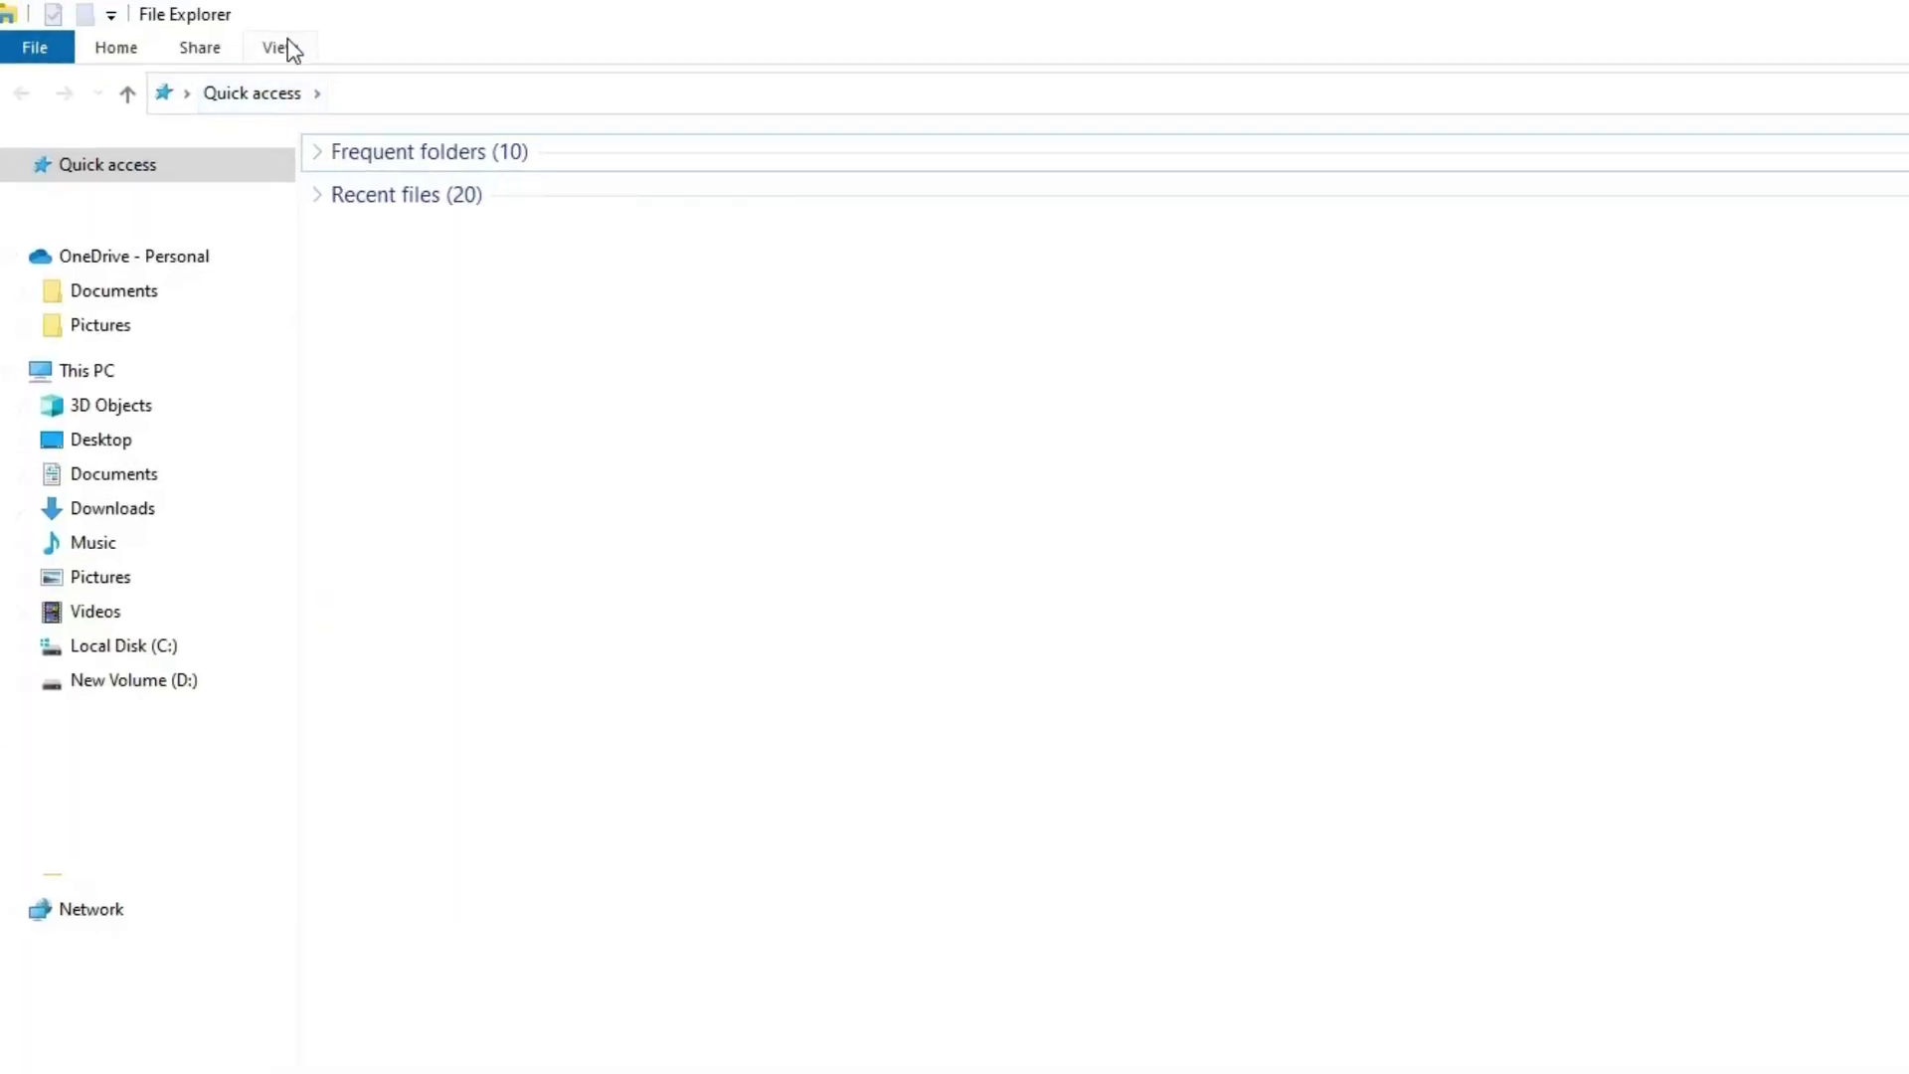
left_click(288, 41)
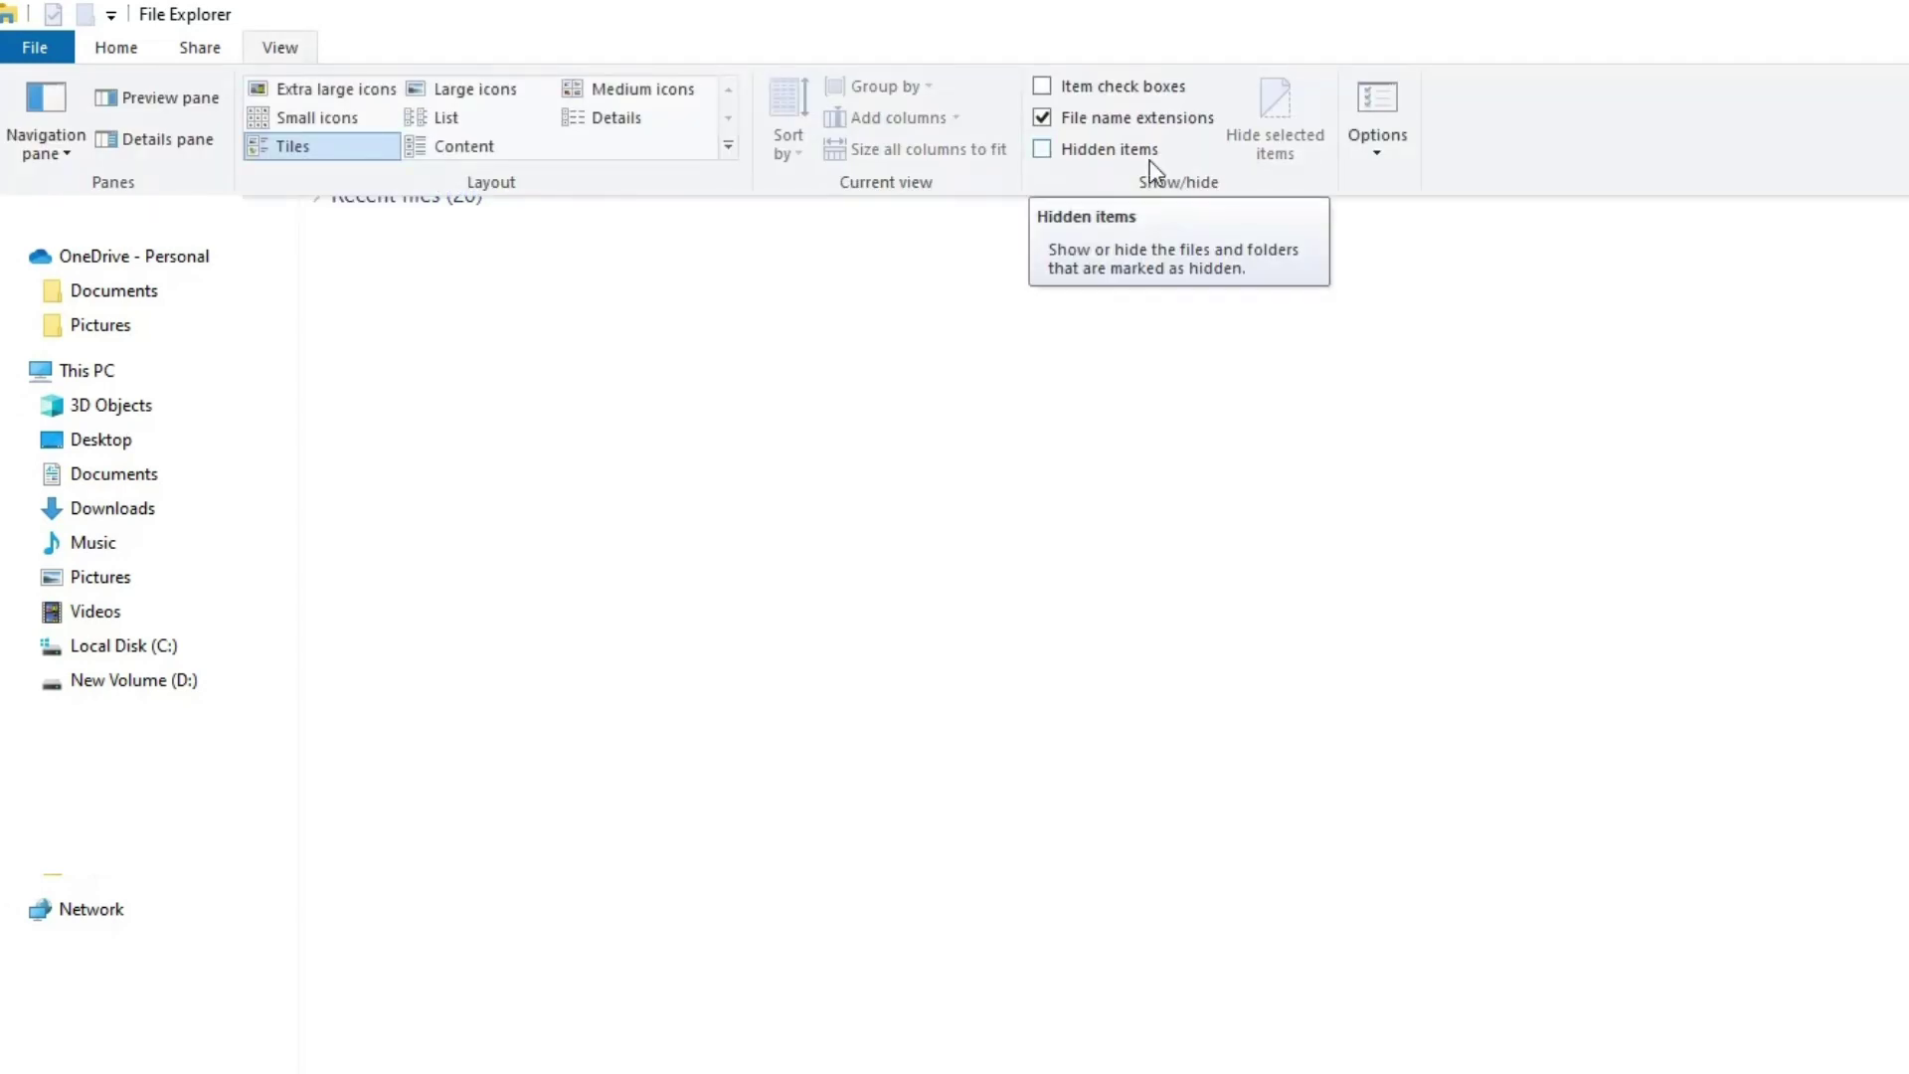
left_click(1043, 150)
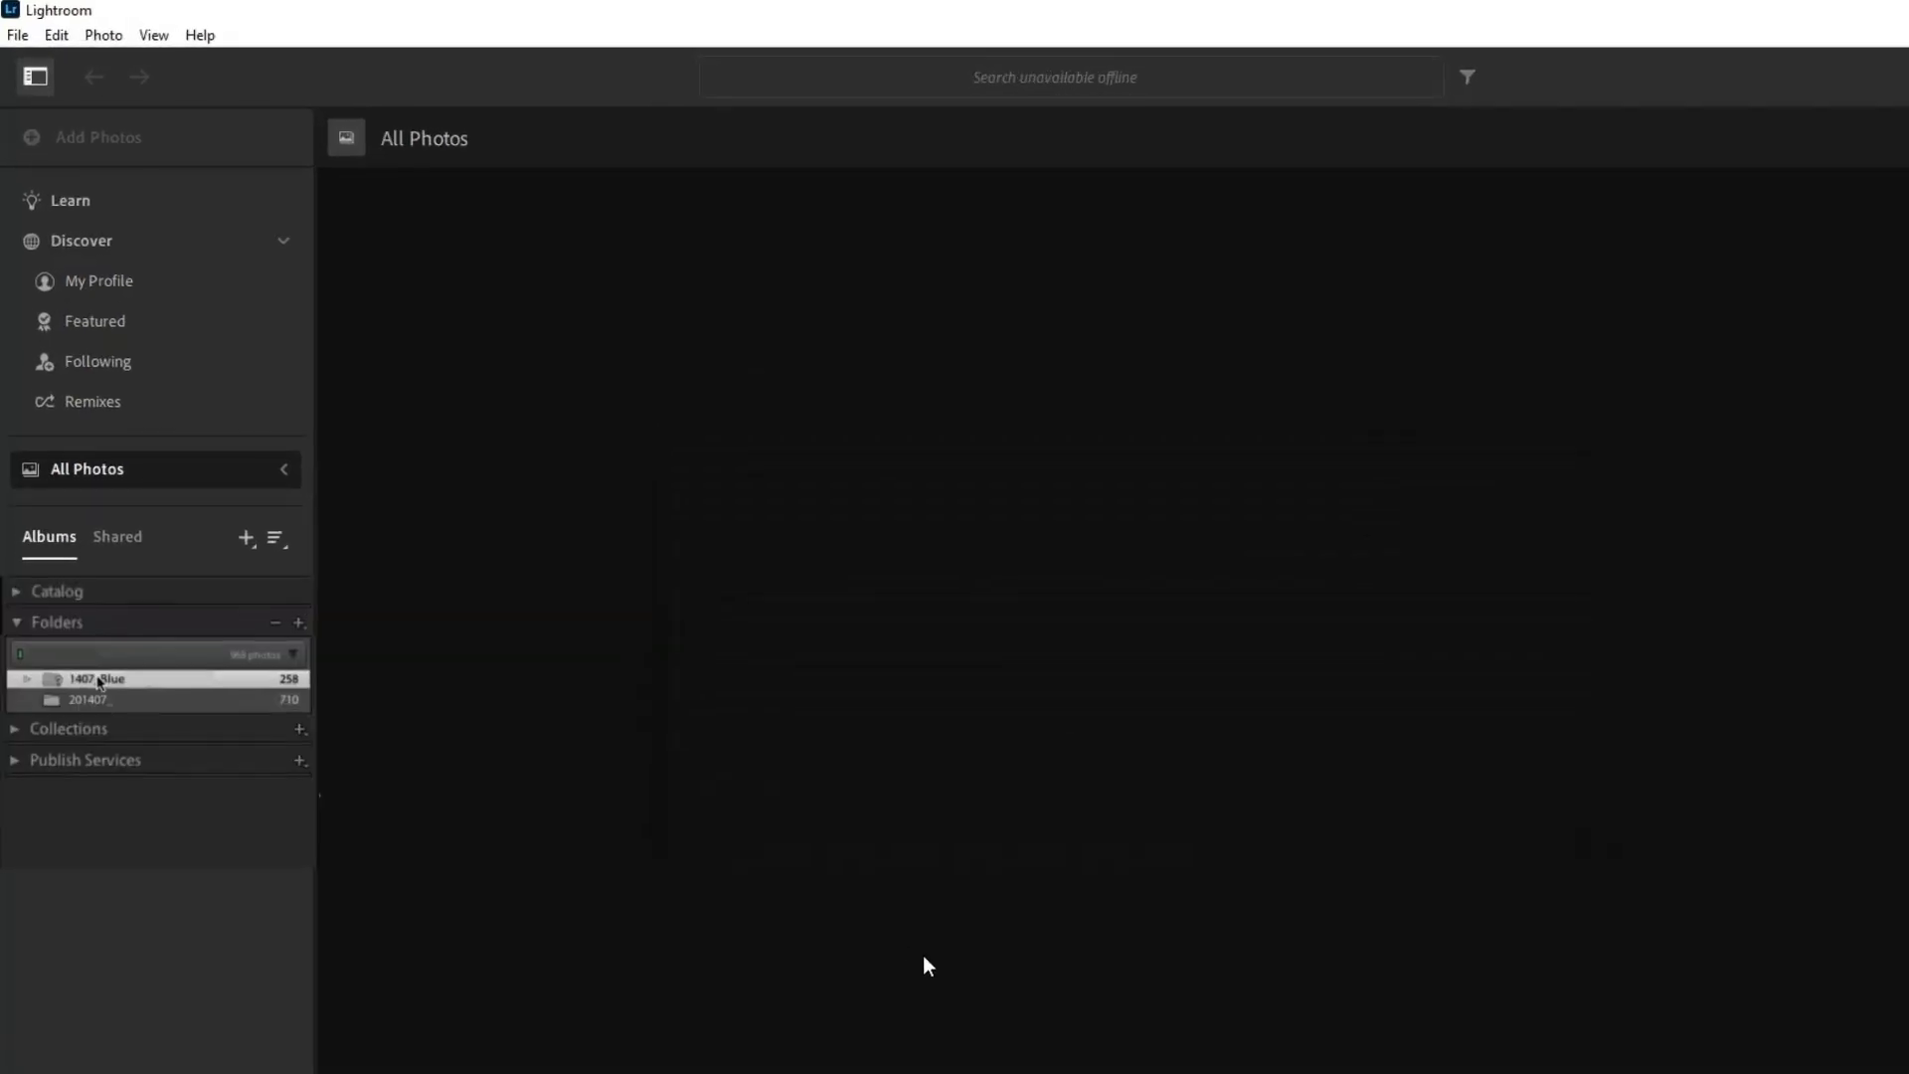
Relink the missing 1407_Blue folder to Pic on New Volume (F:)
right_click(100, 681)
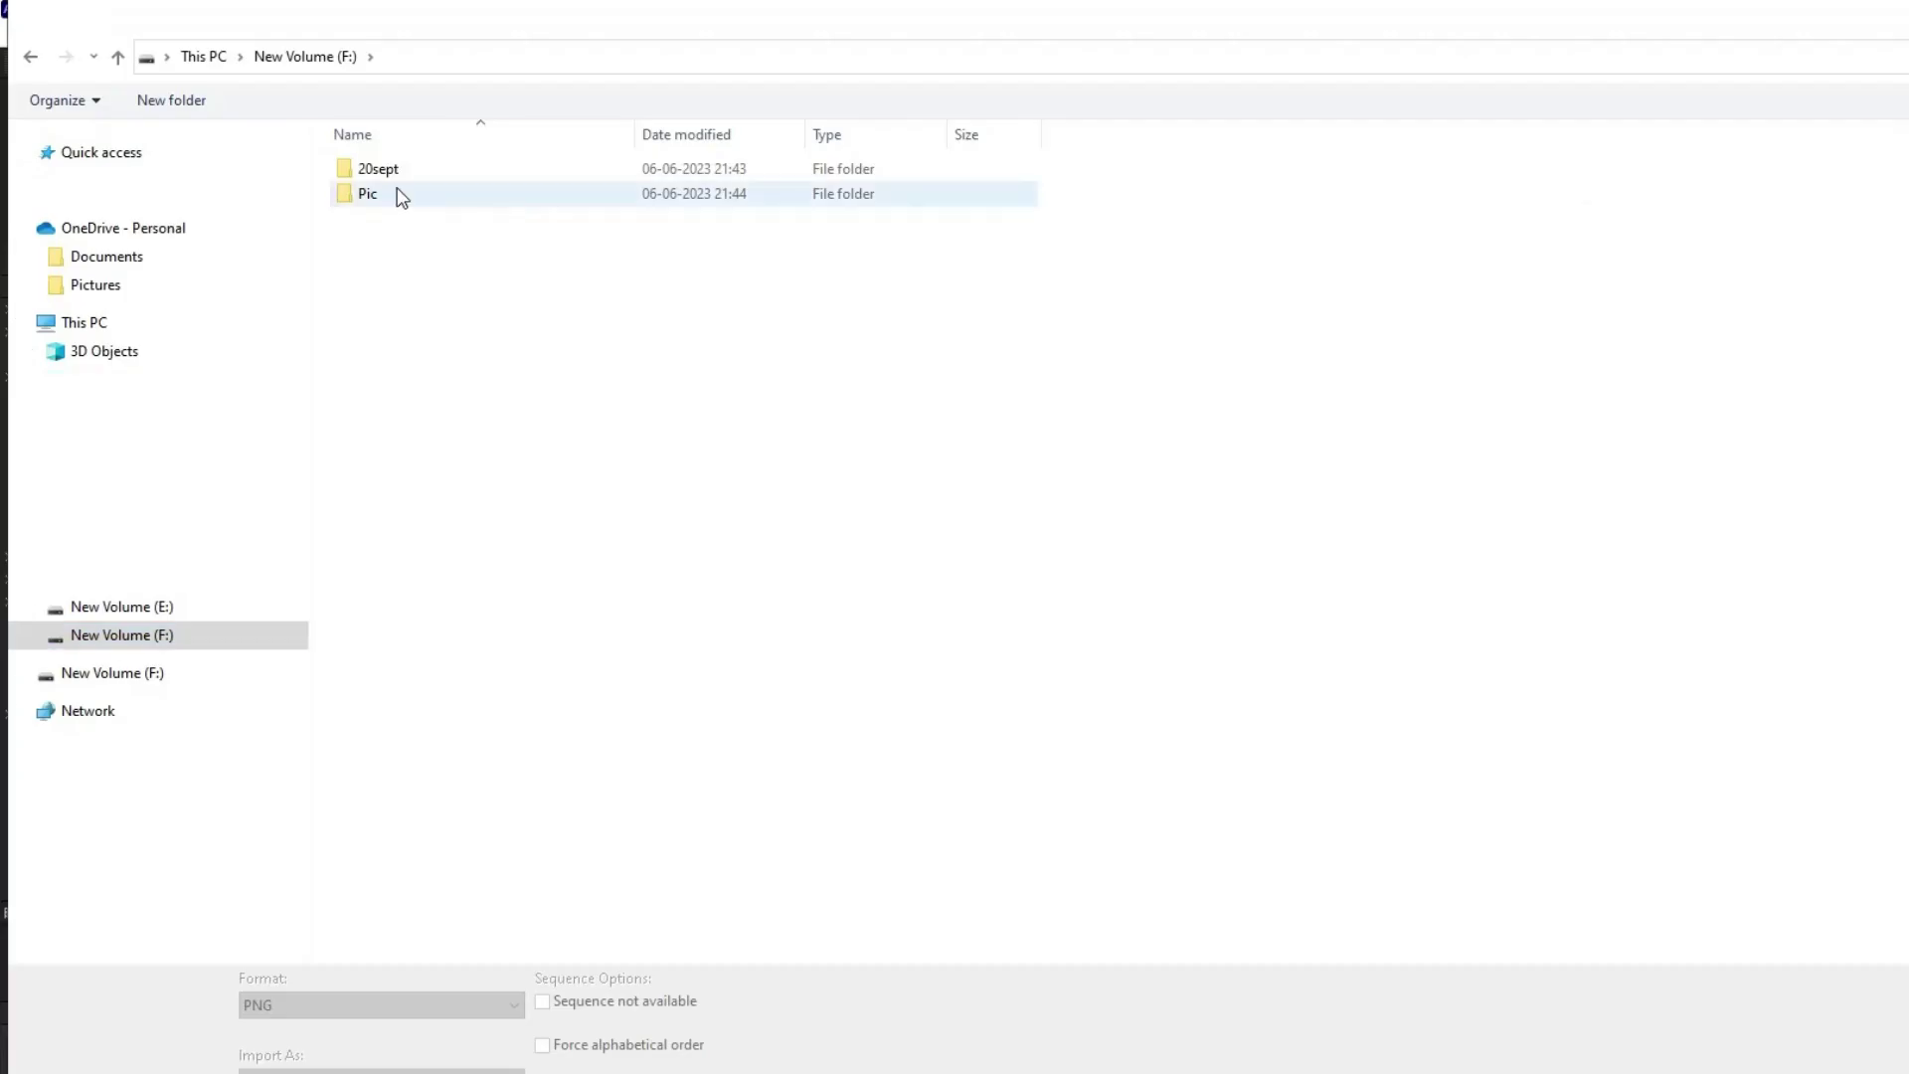
left_click(400, 195)
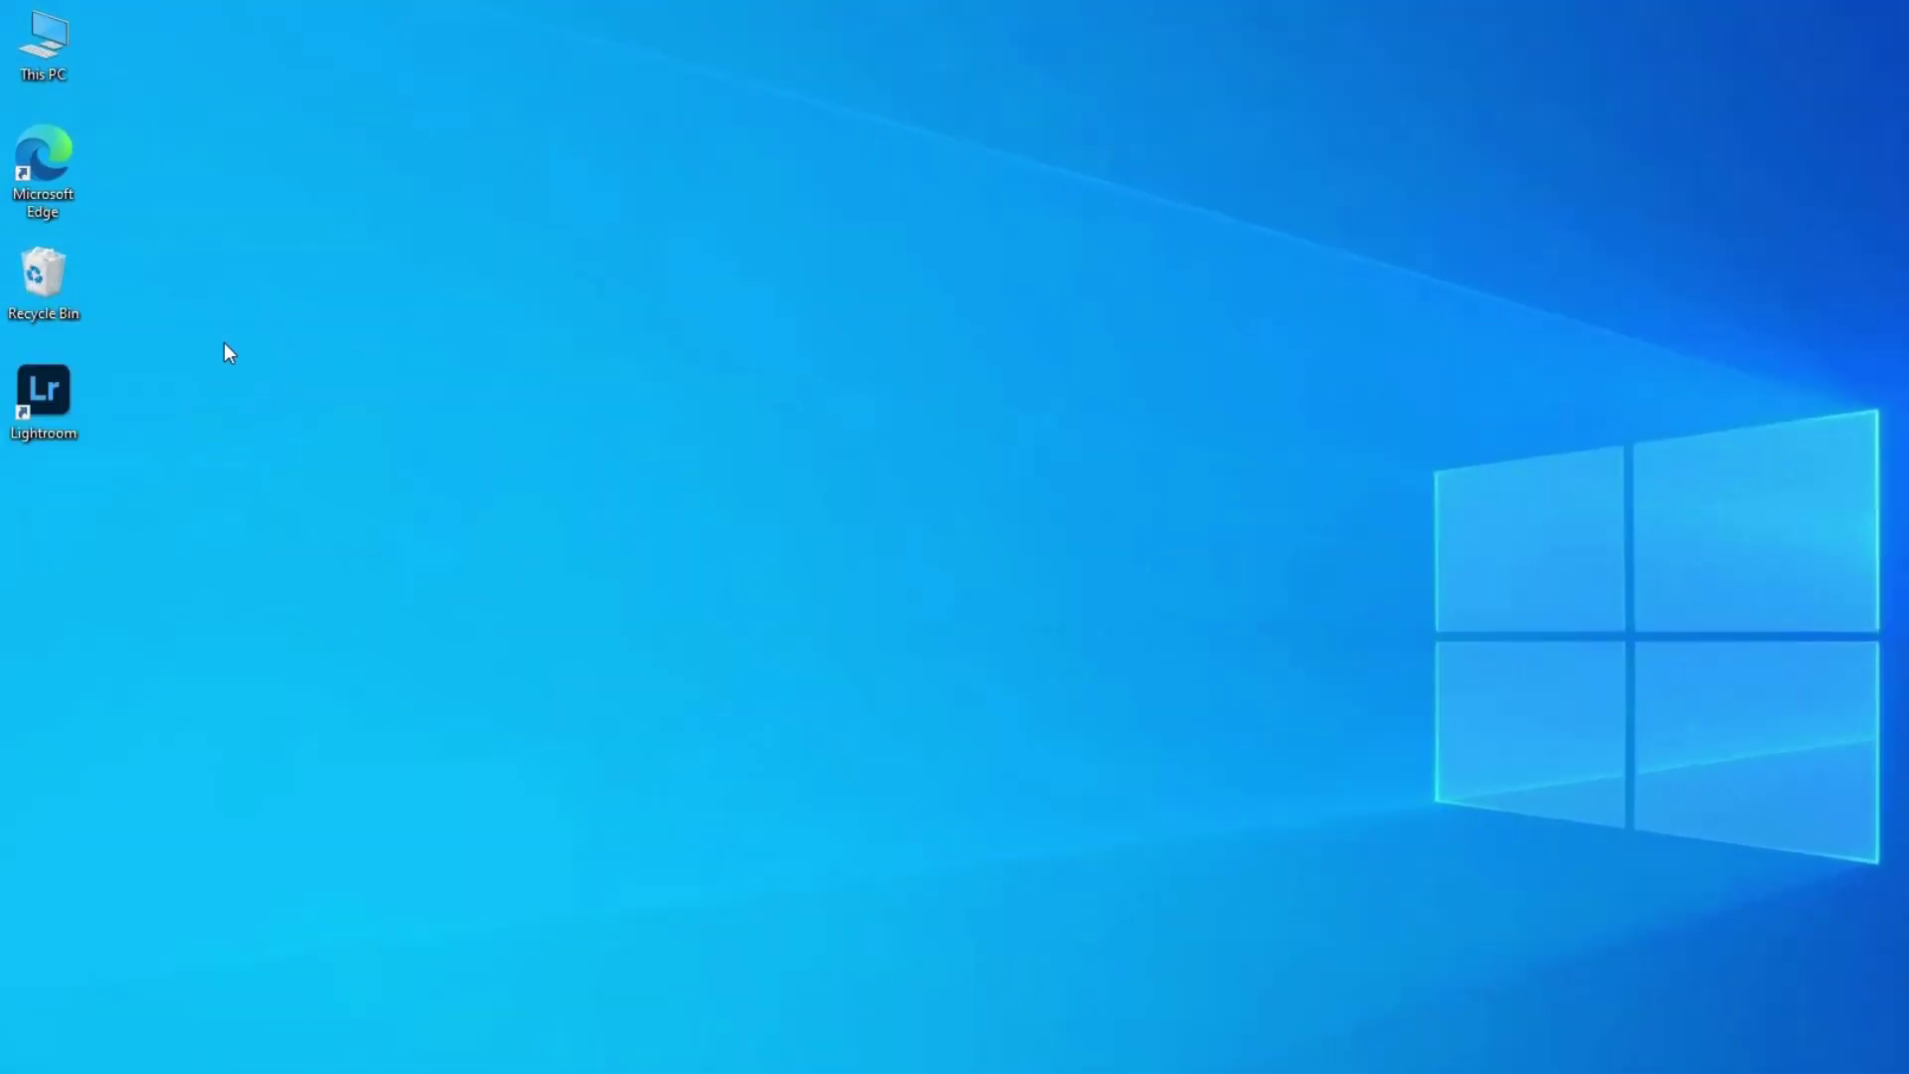
Open the Recycle Bin and bring up Restore for the fourth 1x folder
double_click(70, 312)
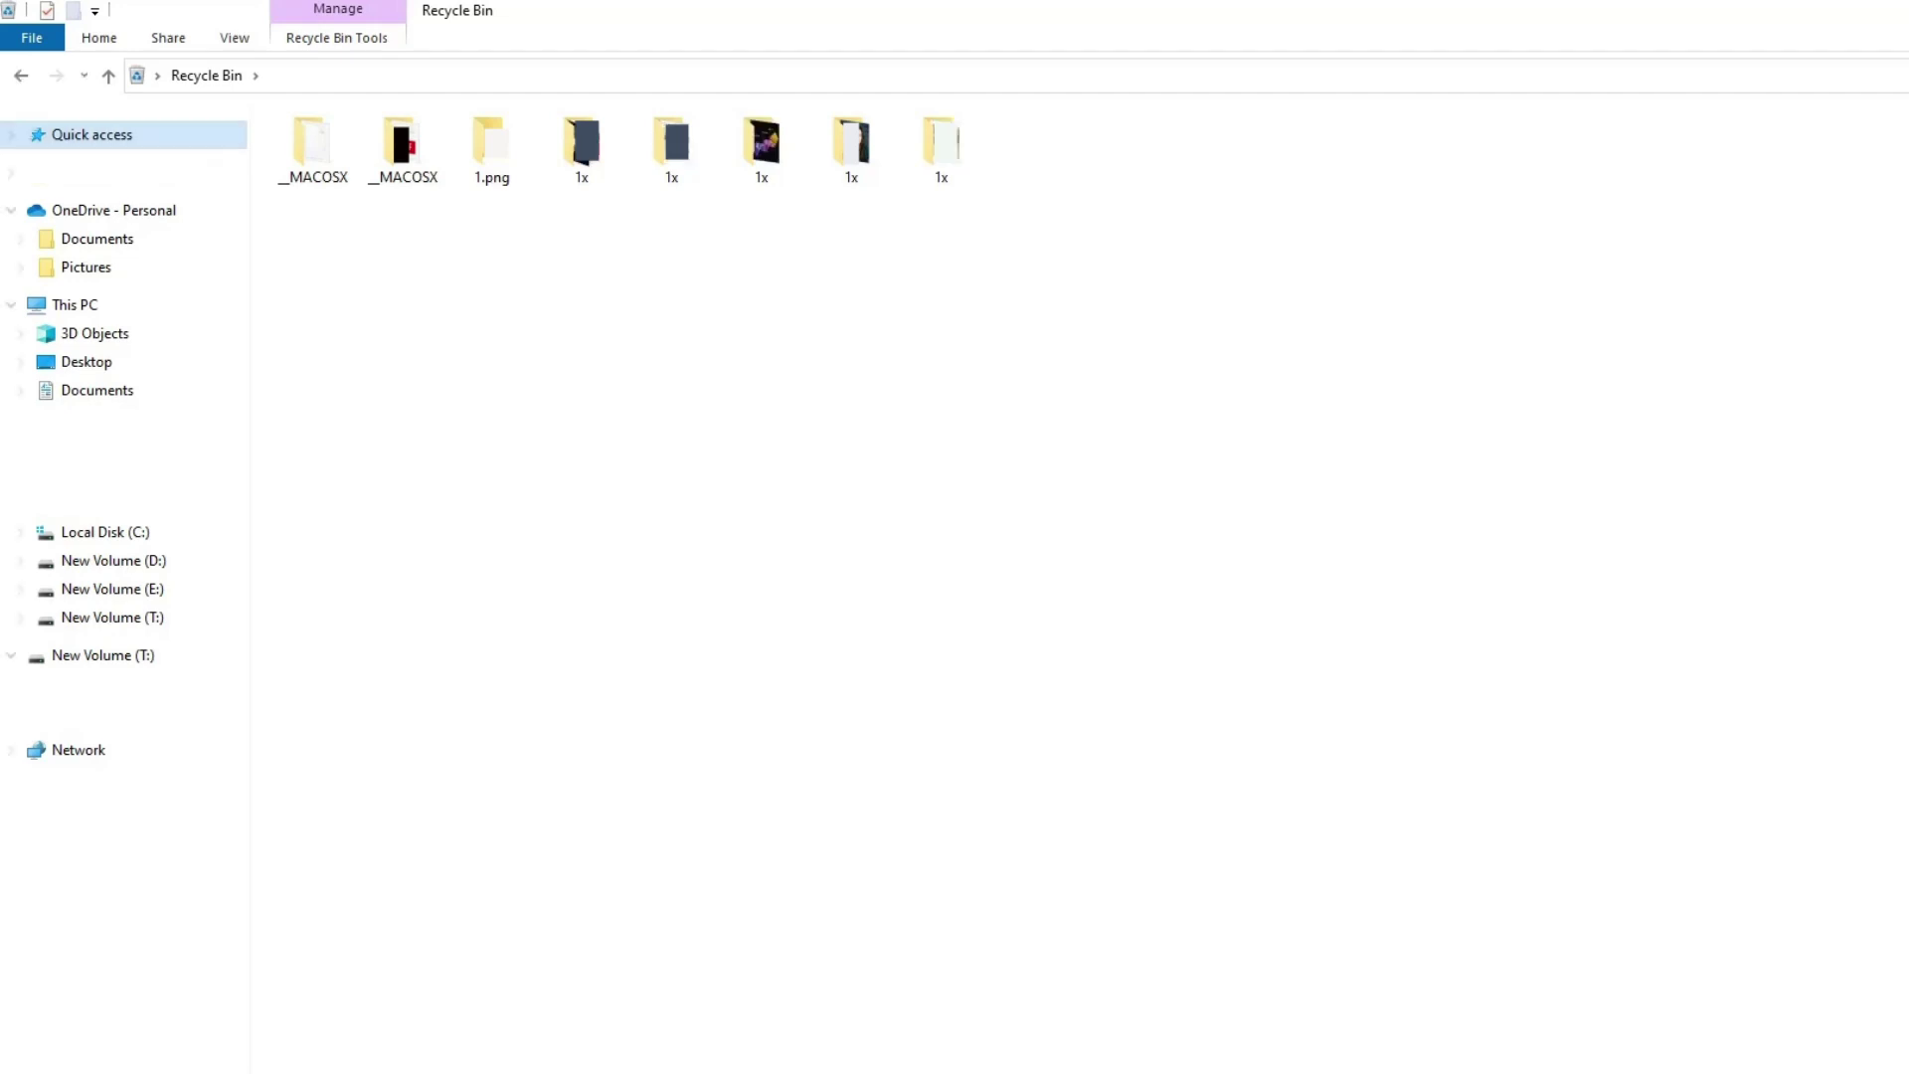
left_click(582, 144)
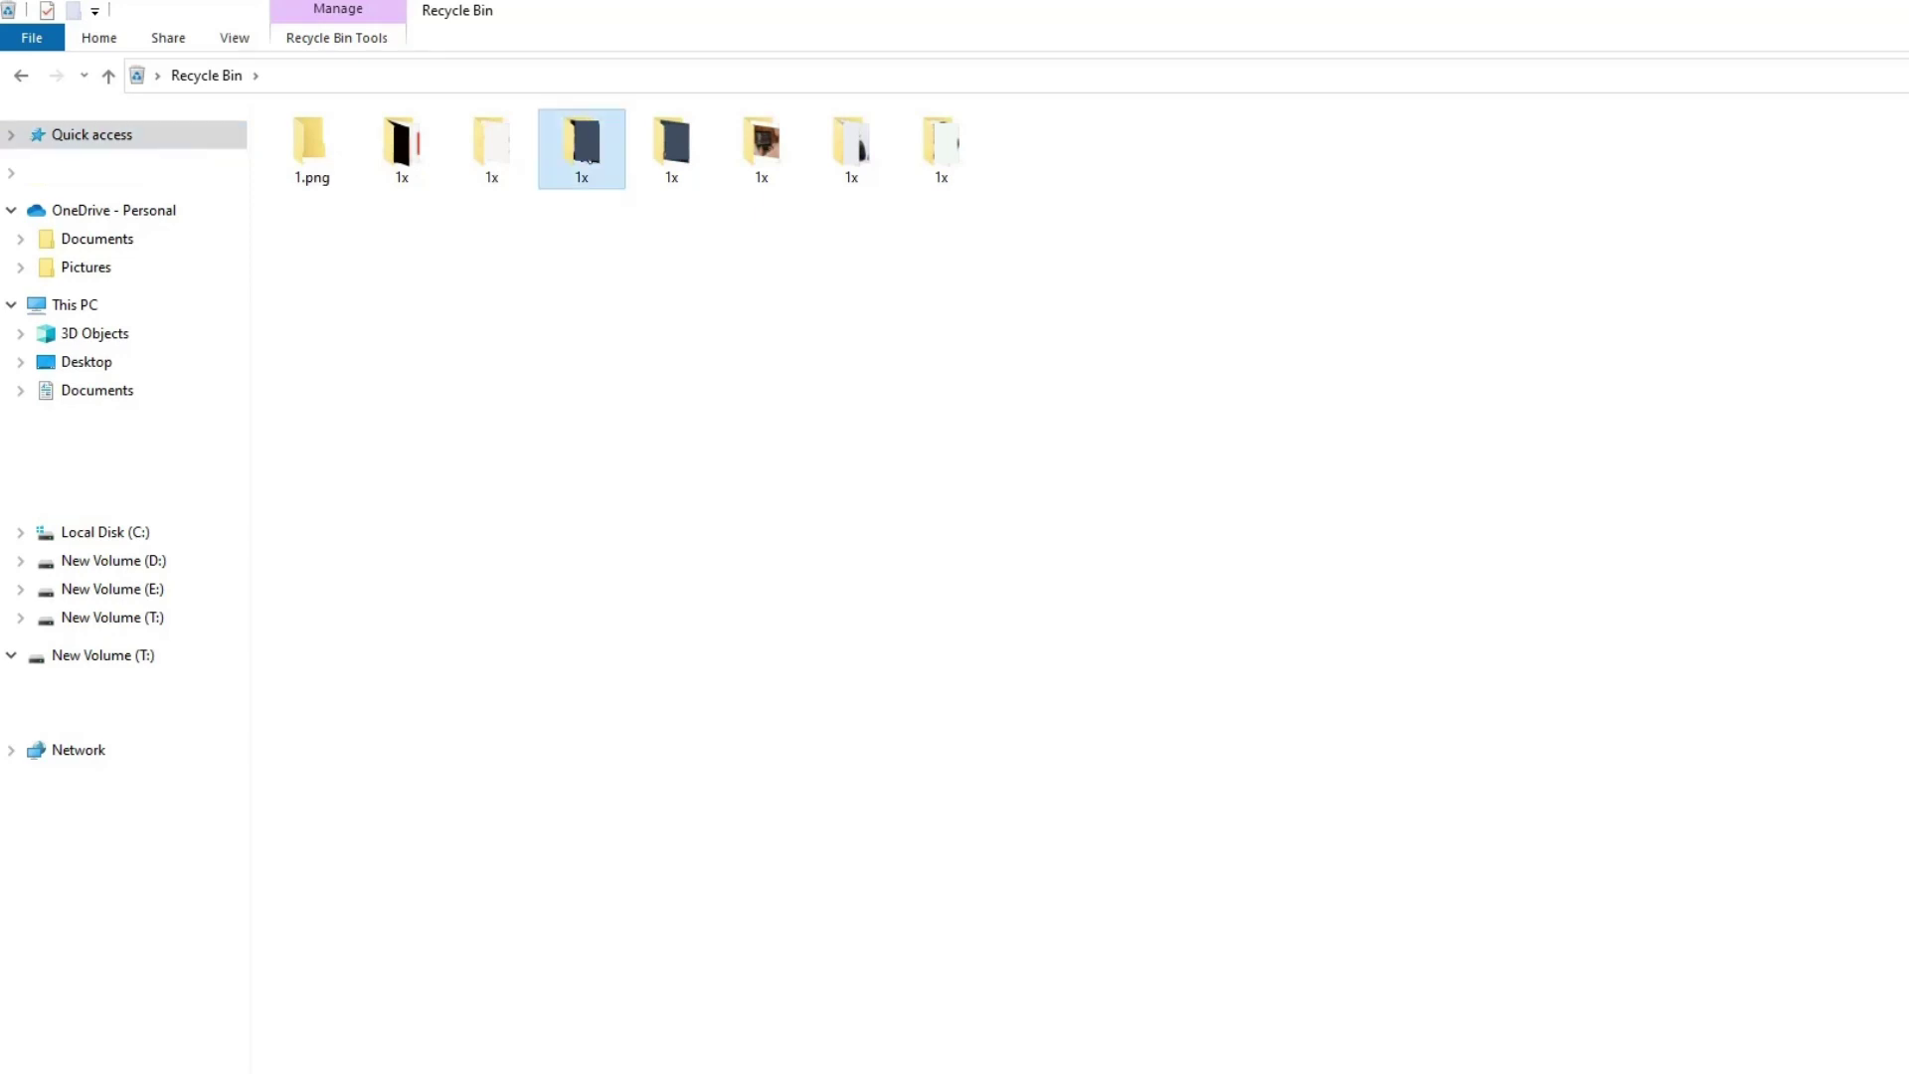
right_click(581, 137)
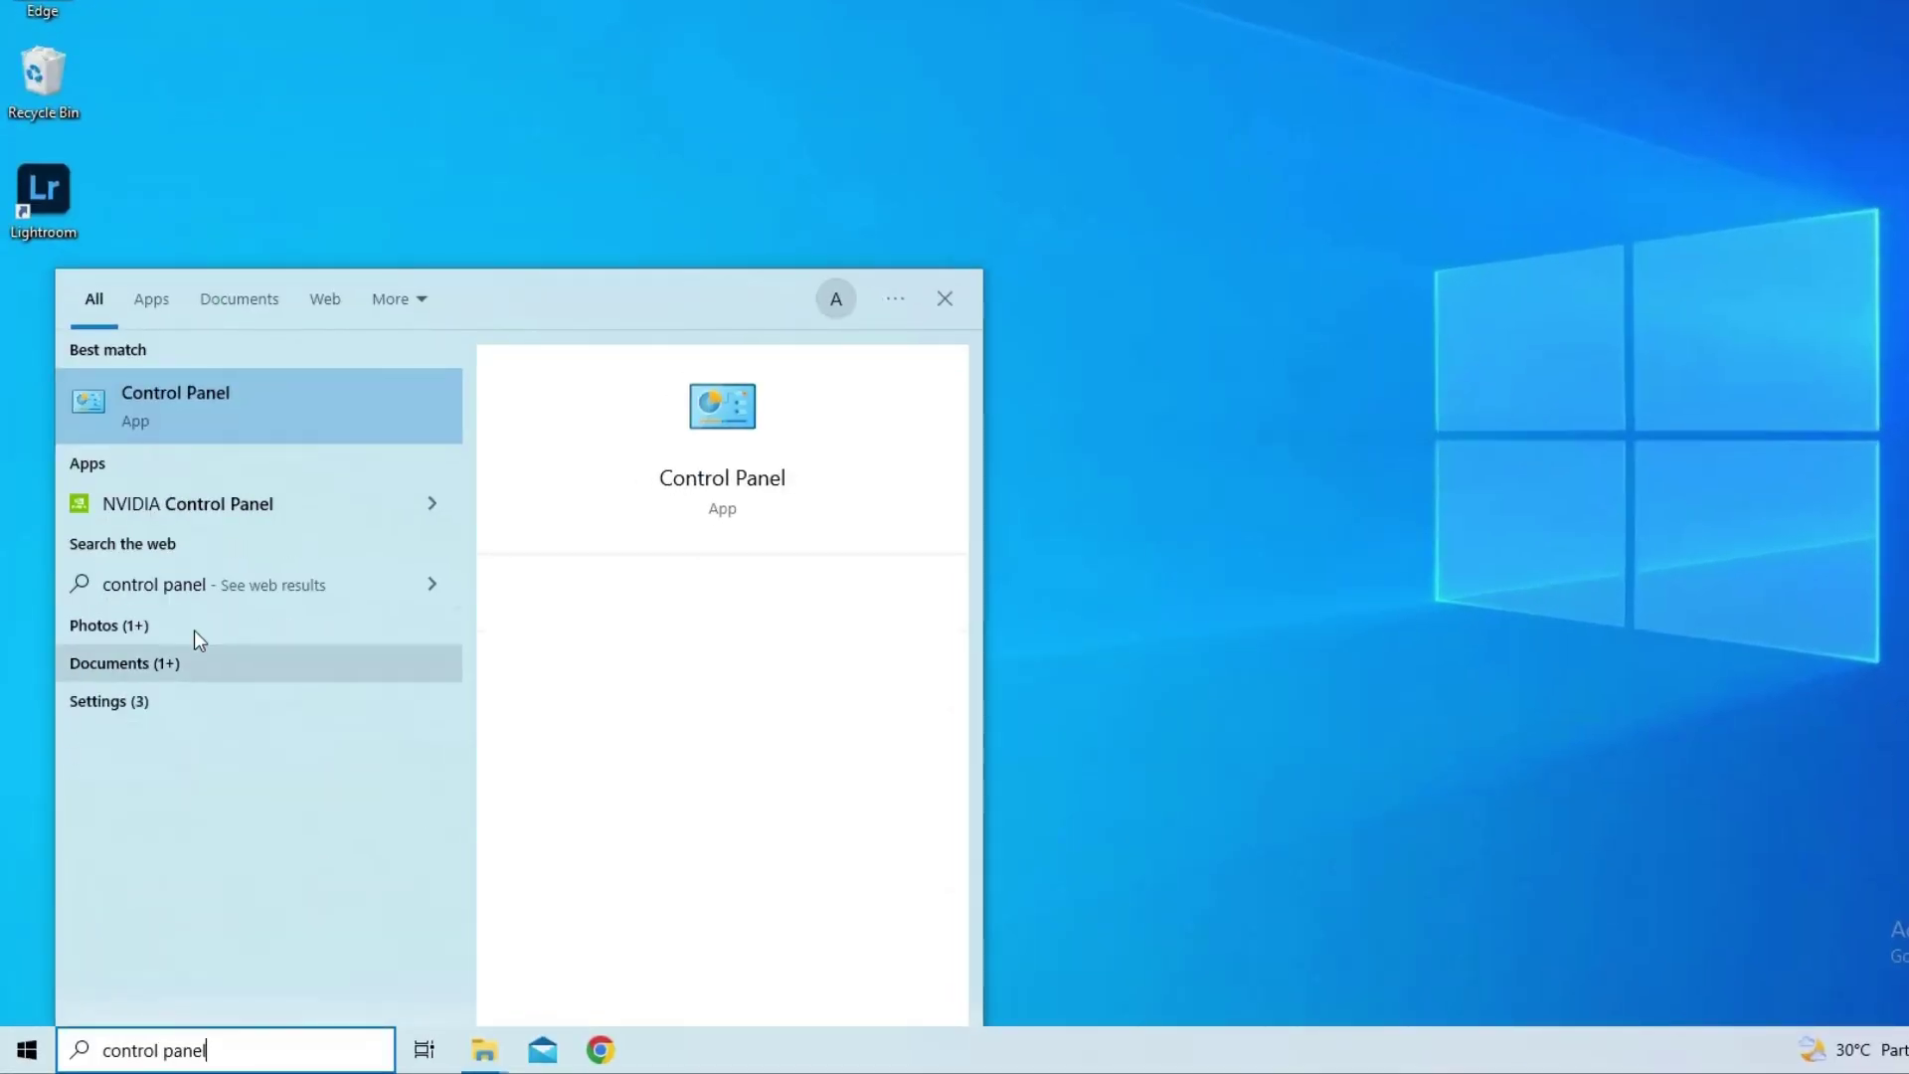
Launch System Restore from Control Panel's Recovery page and show the restore points
left_click(193, 397)
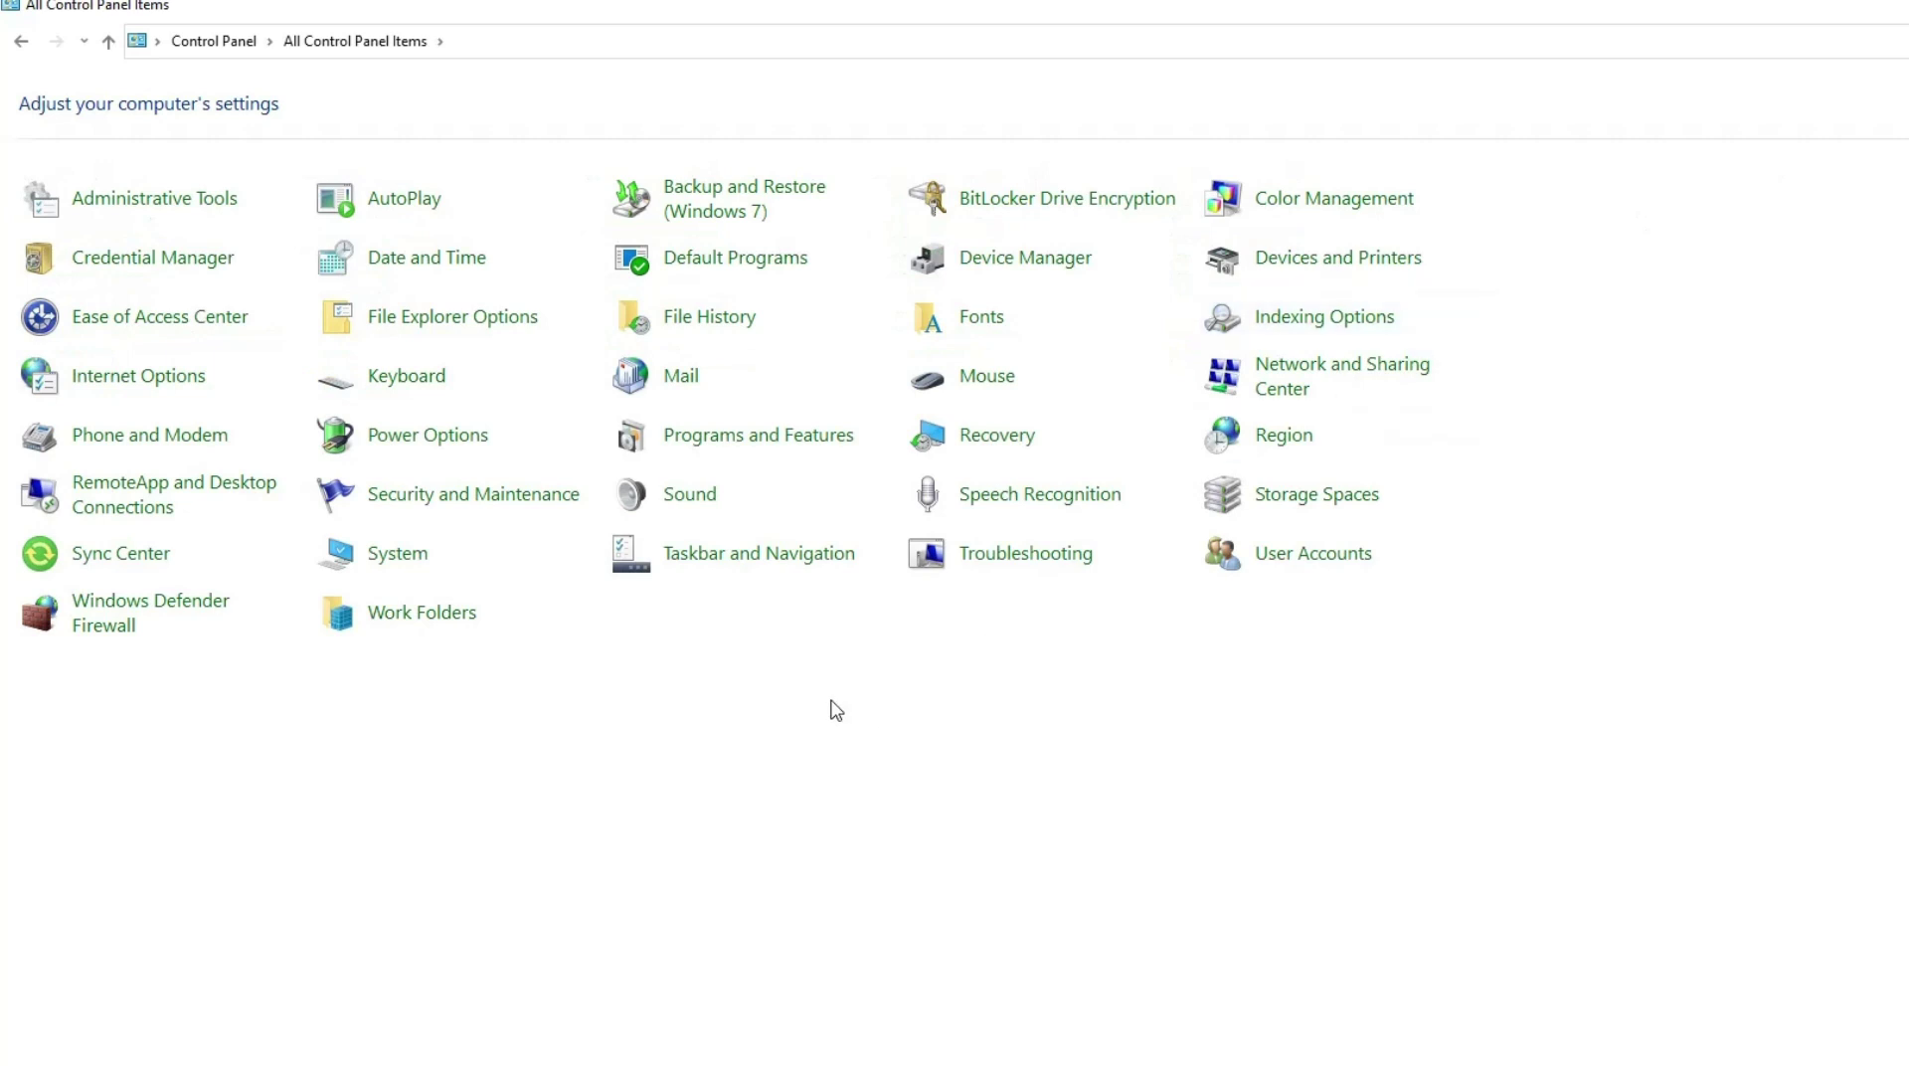
left_click(1002, 439)
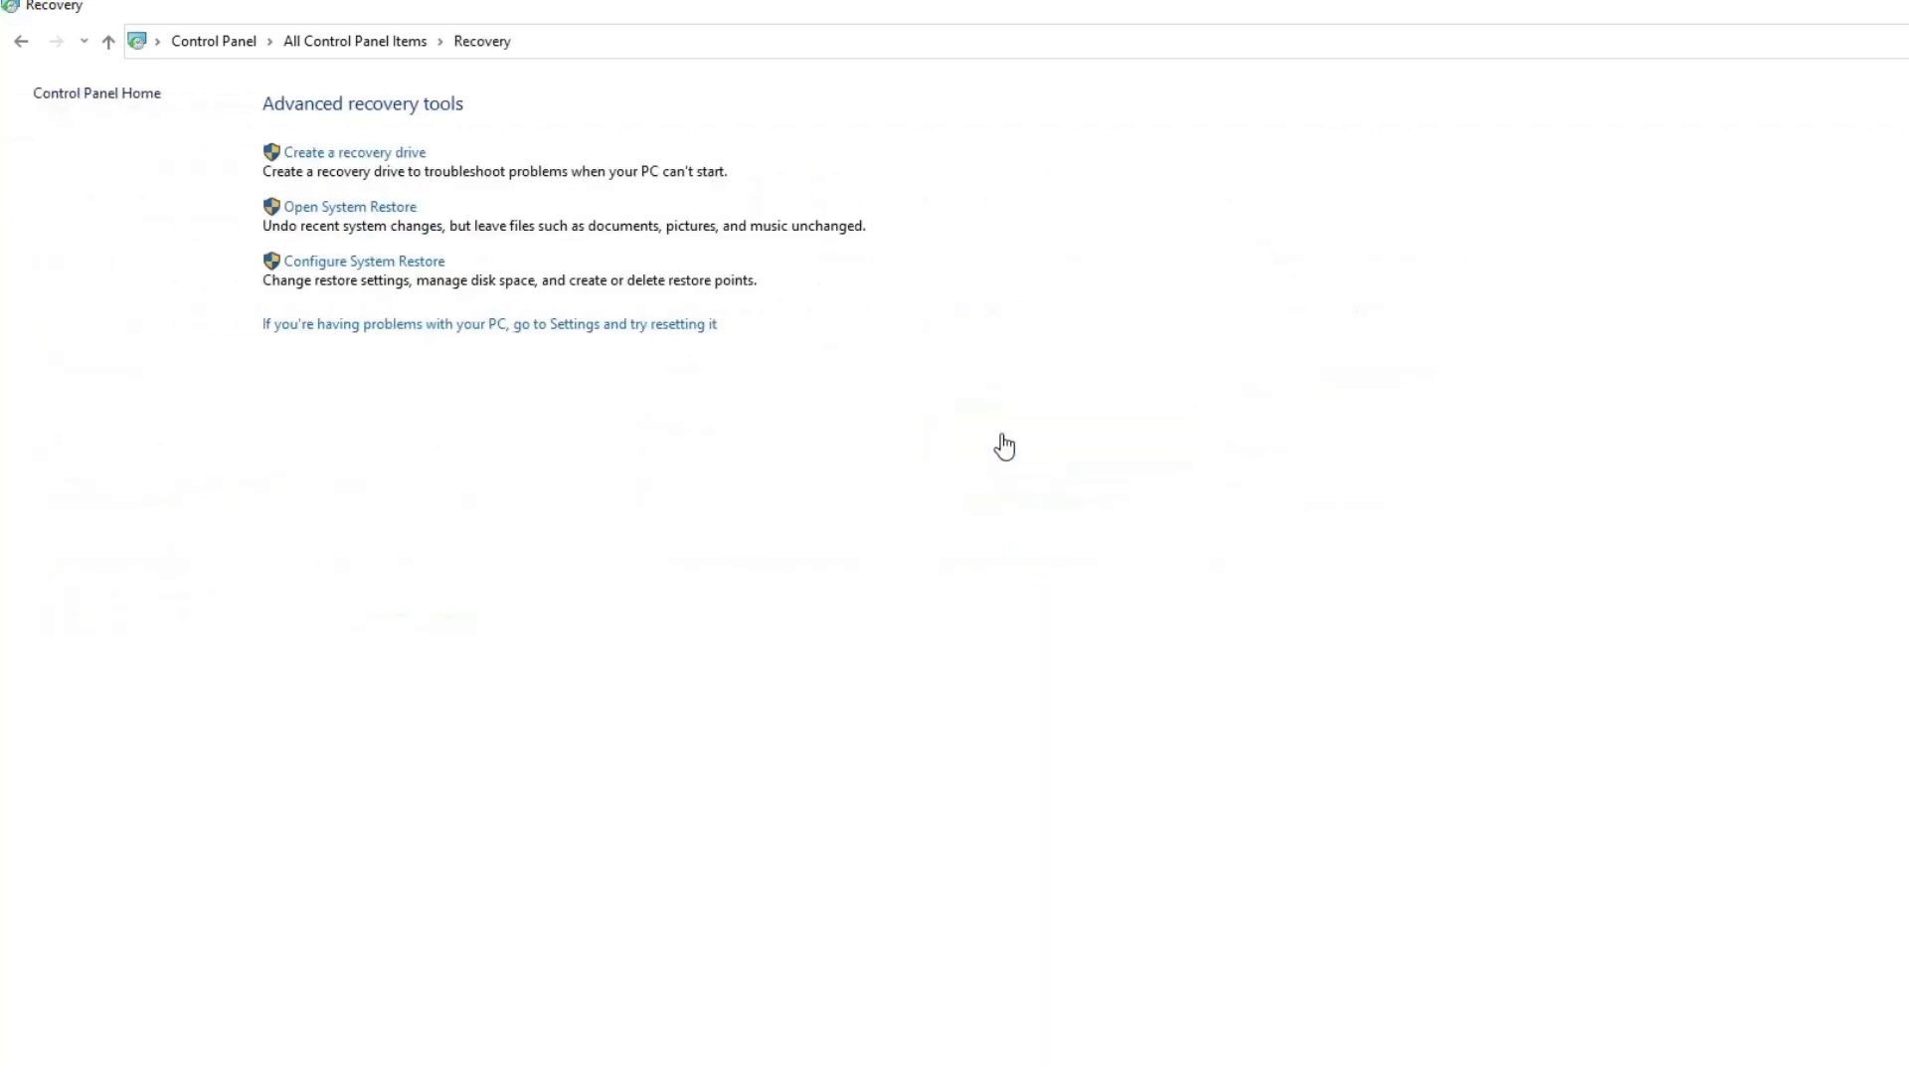
left_click(386, 208)
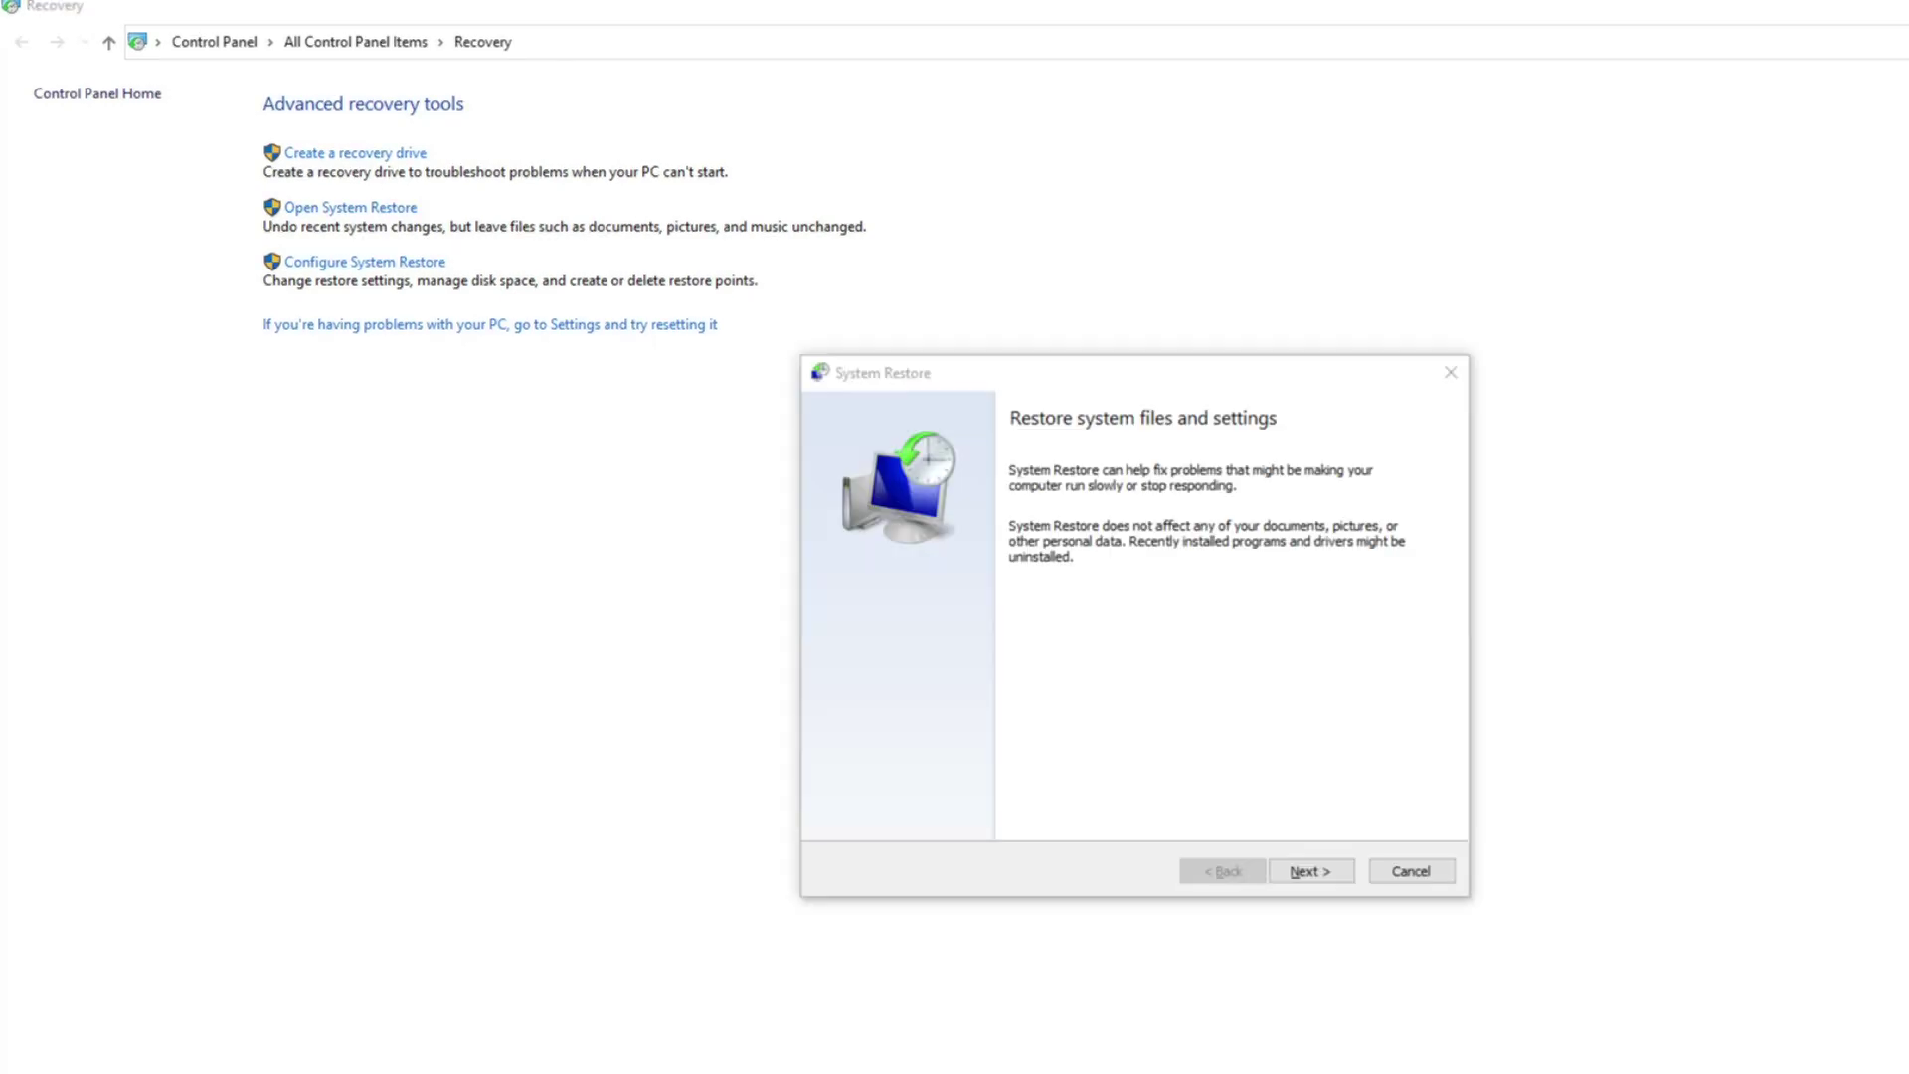
key("Return")
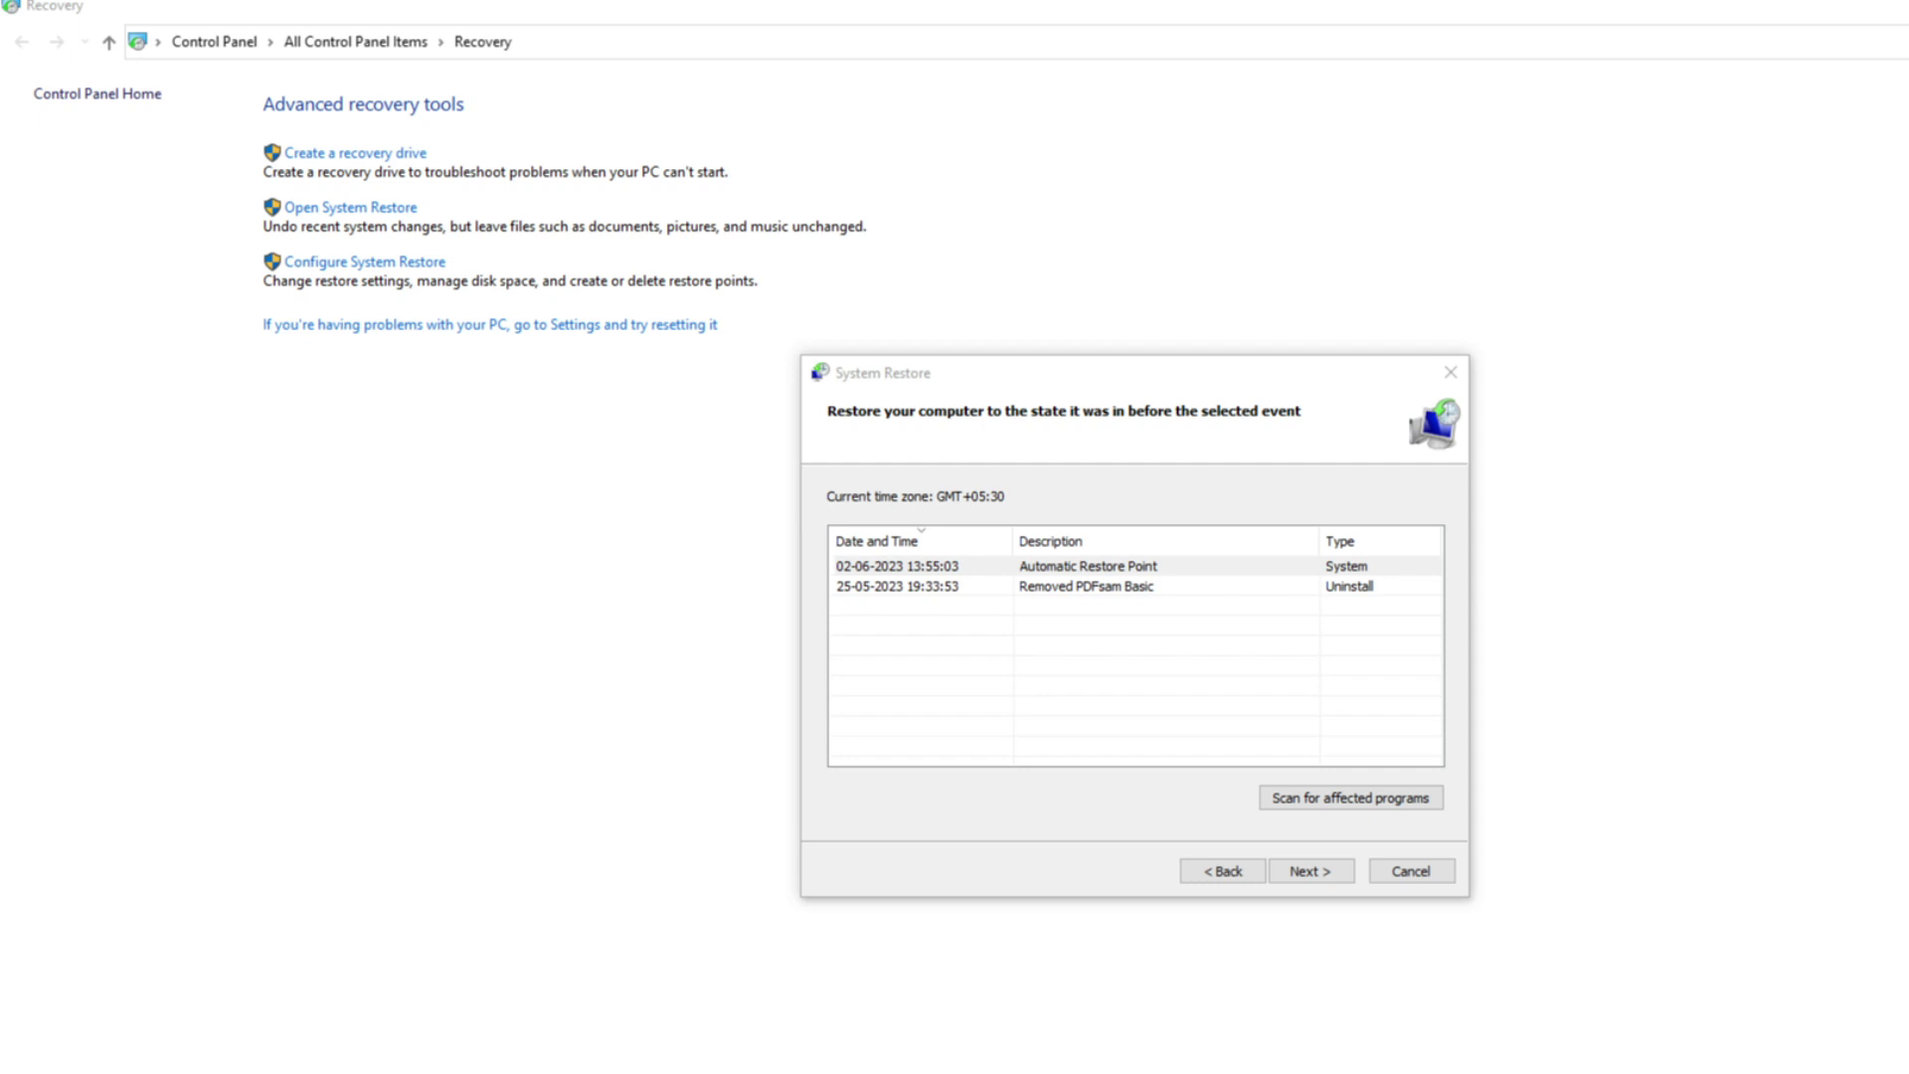